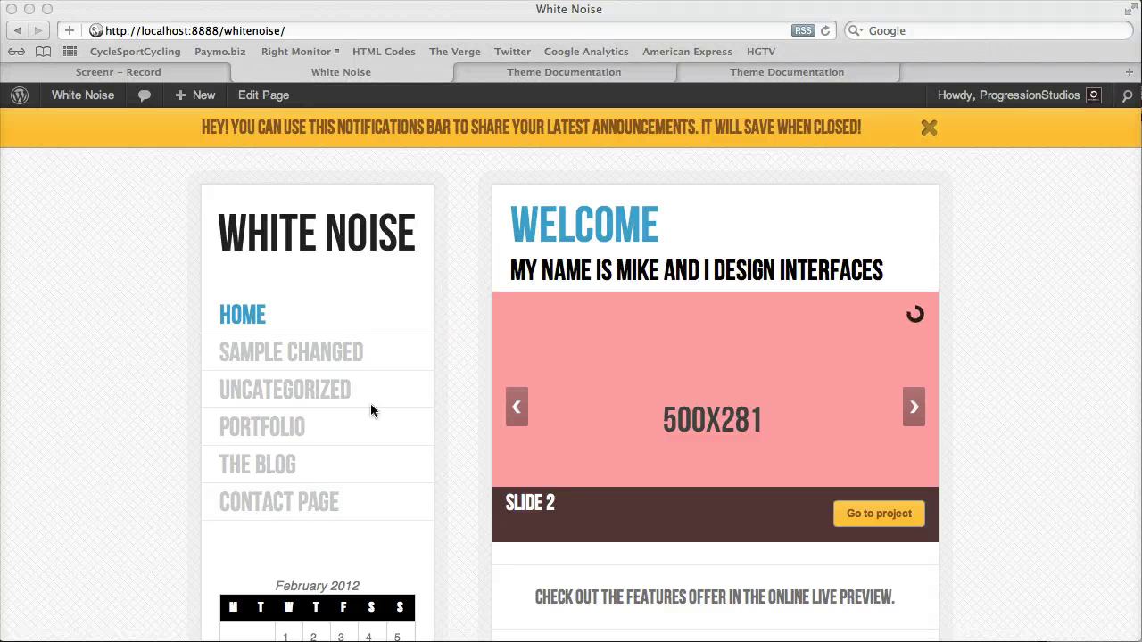
- Reload the White Noise front page, then go to the admin Dashboard from the admin bar
{"action": "scroll", "coordinate": [495, 390], "scroll_direction": "down", "scroll_amount": 4}
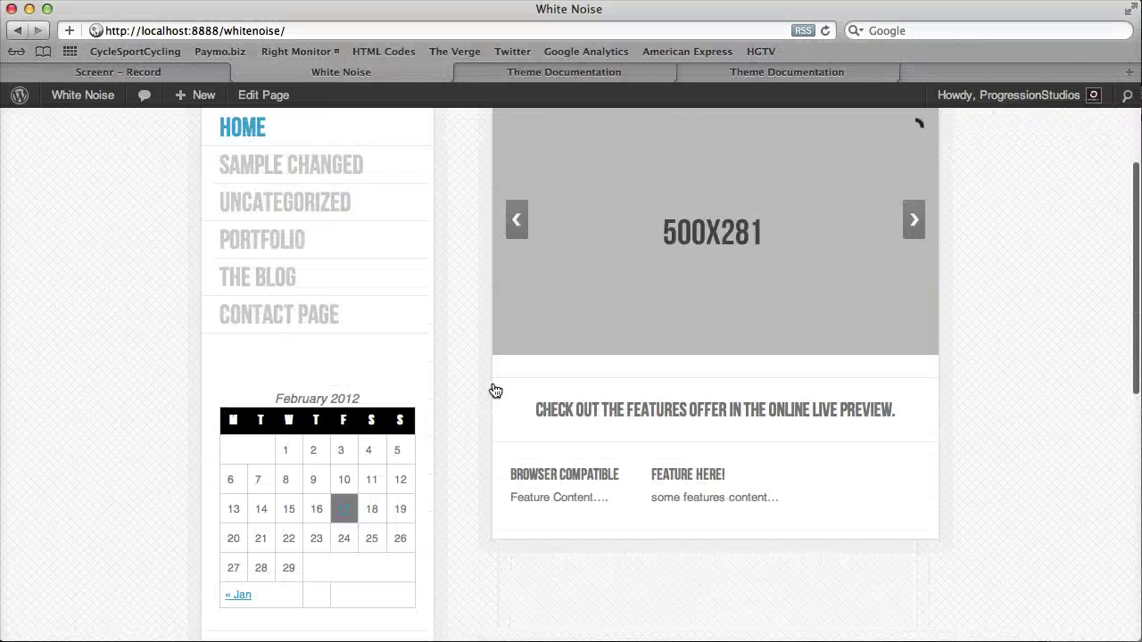
{"action": "scroll", "coordinate": [496, 390], "scroll_direction": "down", "scroll_amount": 3}
{"action": "key", "text": "super+r"}
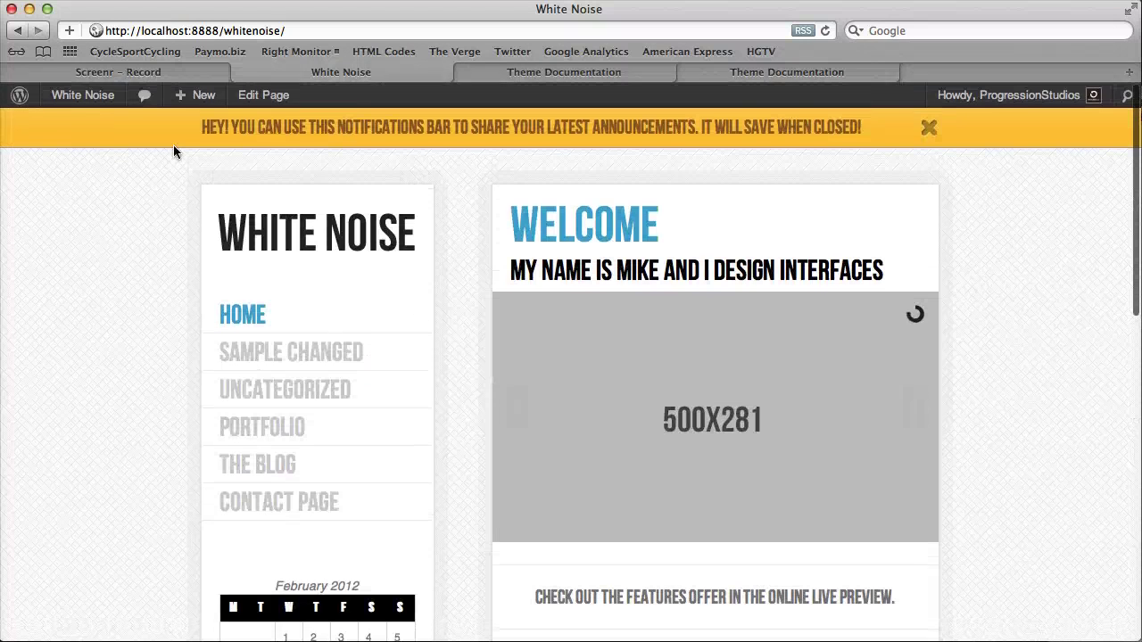
{"action": "mouse_move", "coordinate": [92, 100]}
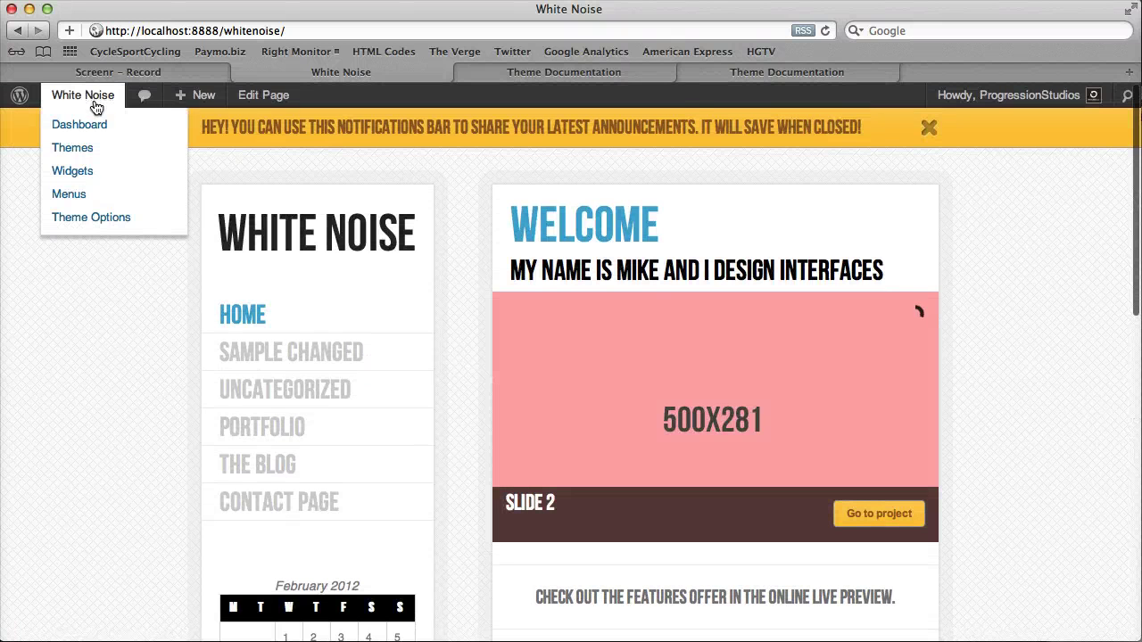
{"action": "left_click", "coordinate": [93, 100]}
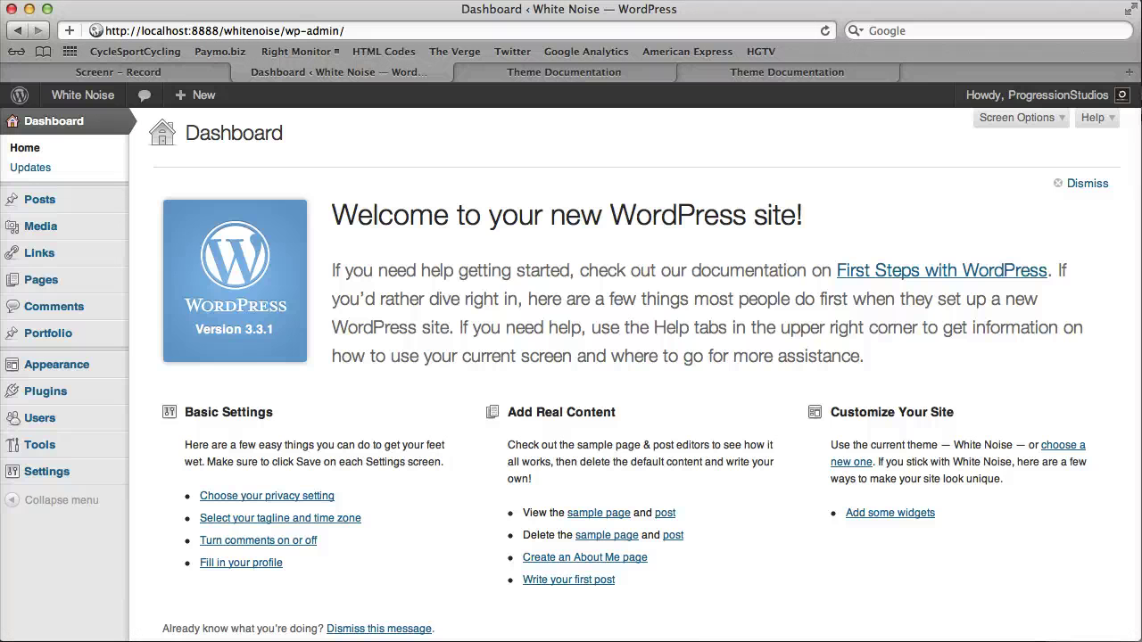
- Open Appearance > Theme Options and highlight the Footer Text field
{"action": "mouse_move", "coordinate": [74, 368]}
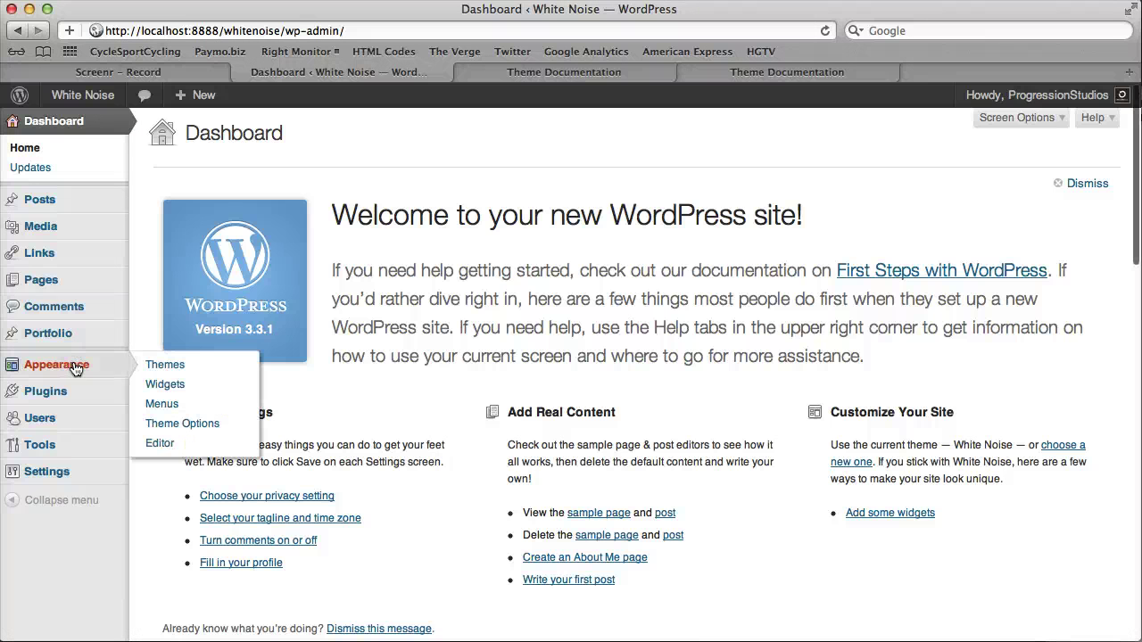
{"action": "left_click", "coordinate": [179, 423]}
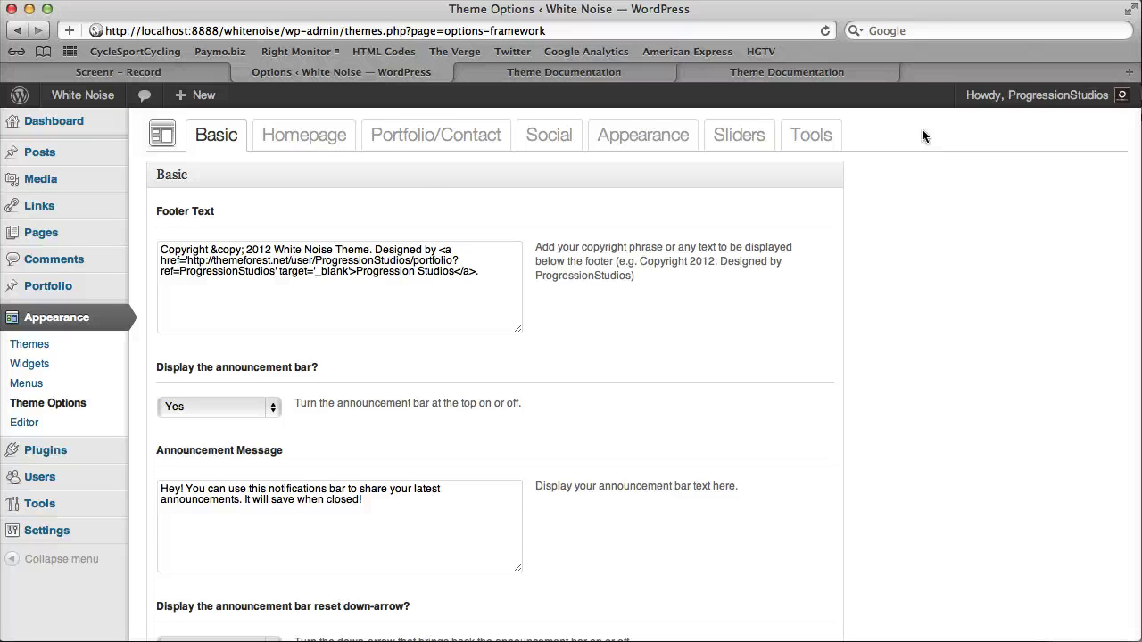
{"action": "left_click_drag", "start_coordinate": [161, 260], "coordinate": [475, 278]}
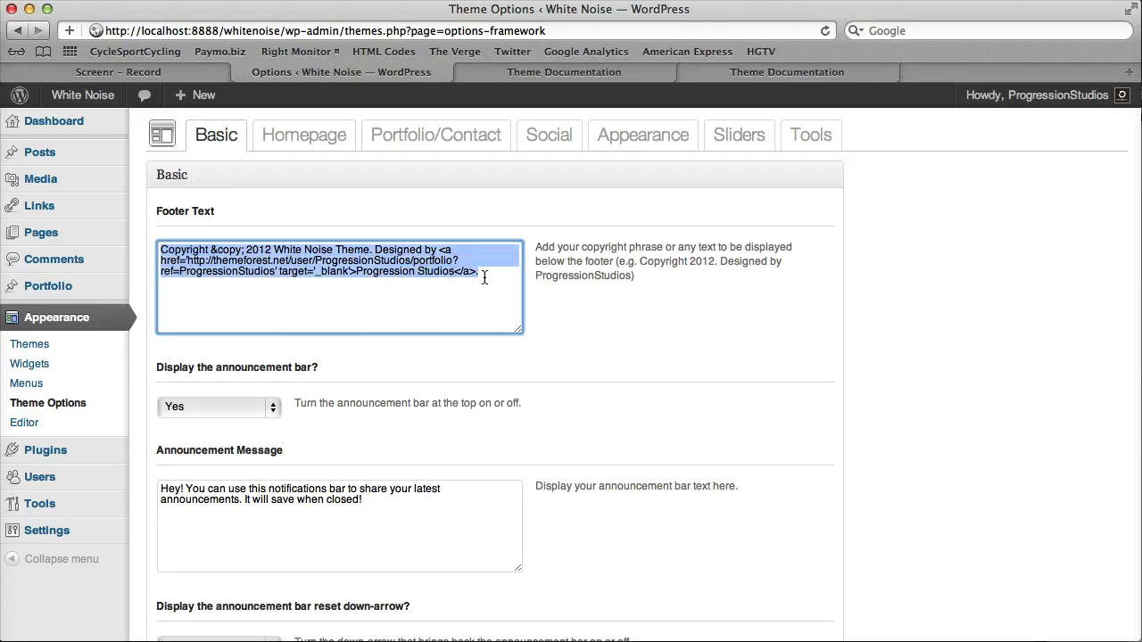
{"action": "scroll", "coordinate": [485, 277], "scroll_direction": "down", "scroll_amount": 3}
- Point out the announcement message, 'Read more', slider button and 'Go to project' button texts
{"action": "left_click_drag", "start_coordinate": [156, 364], "coordinate": [463, 392]}
{"action": "scroll", "coordinate": [684, 299], "scroll_direction": "down", "scroll_amount": 8}
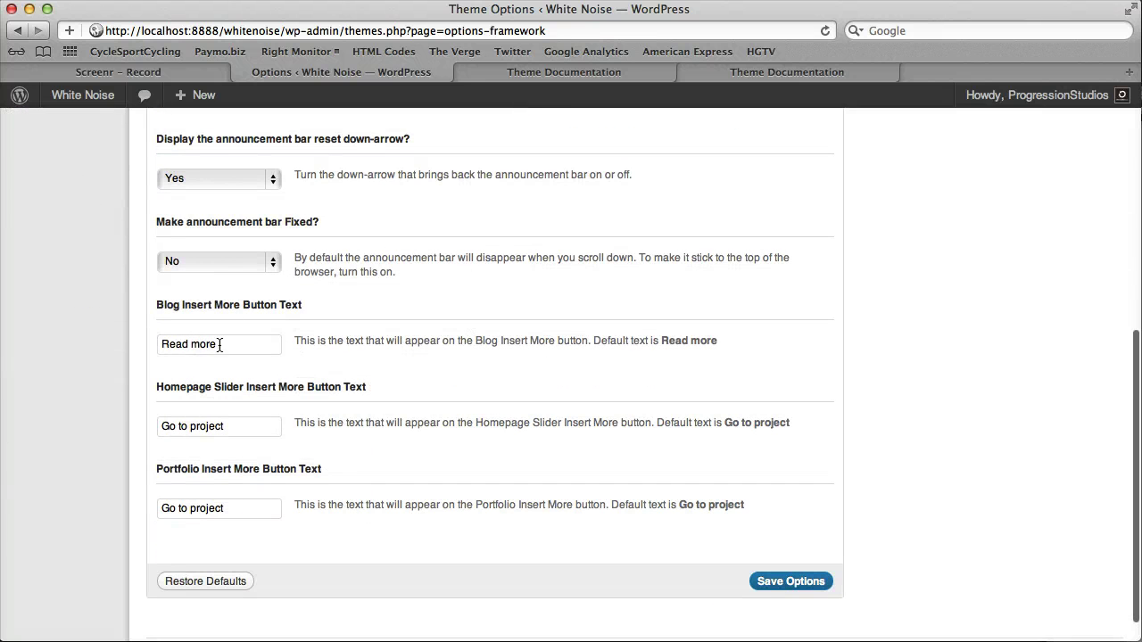
{"action": "left_click_drag", "start_coordinate": [243, 340], "coordinate": [87, 348]}
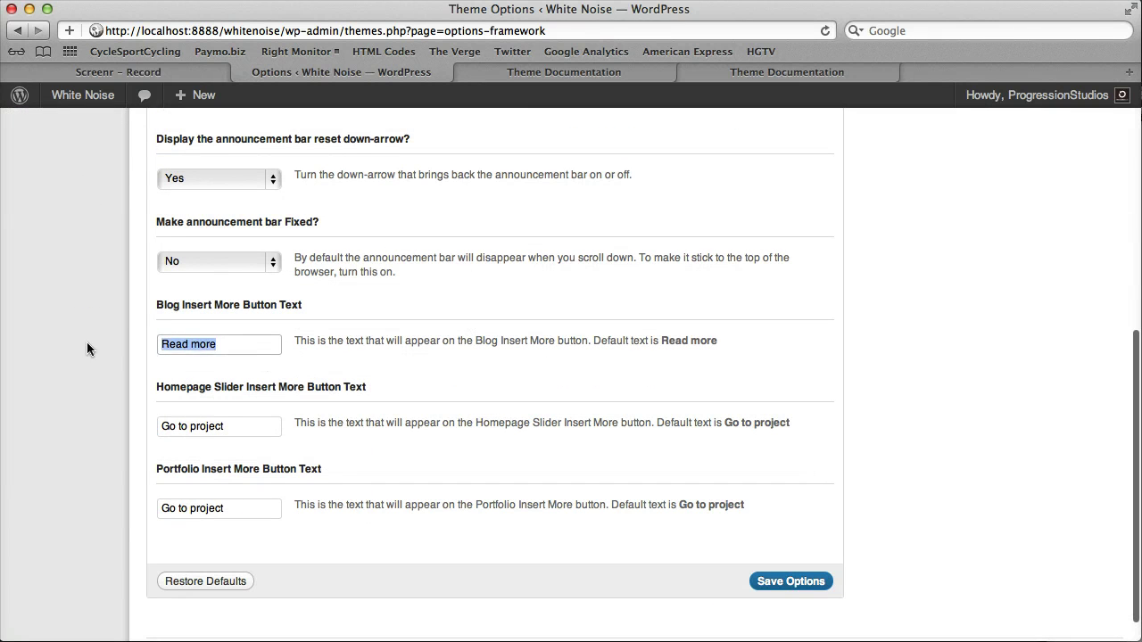
{"action": "left_click", "coordinate": [261, 432]}
{"action": "left_click_drag", "start_coordinate": [262, 517], "coordinate": [133, 505]}
{"action": "left_click", "coordinate": [476, 429]}
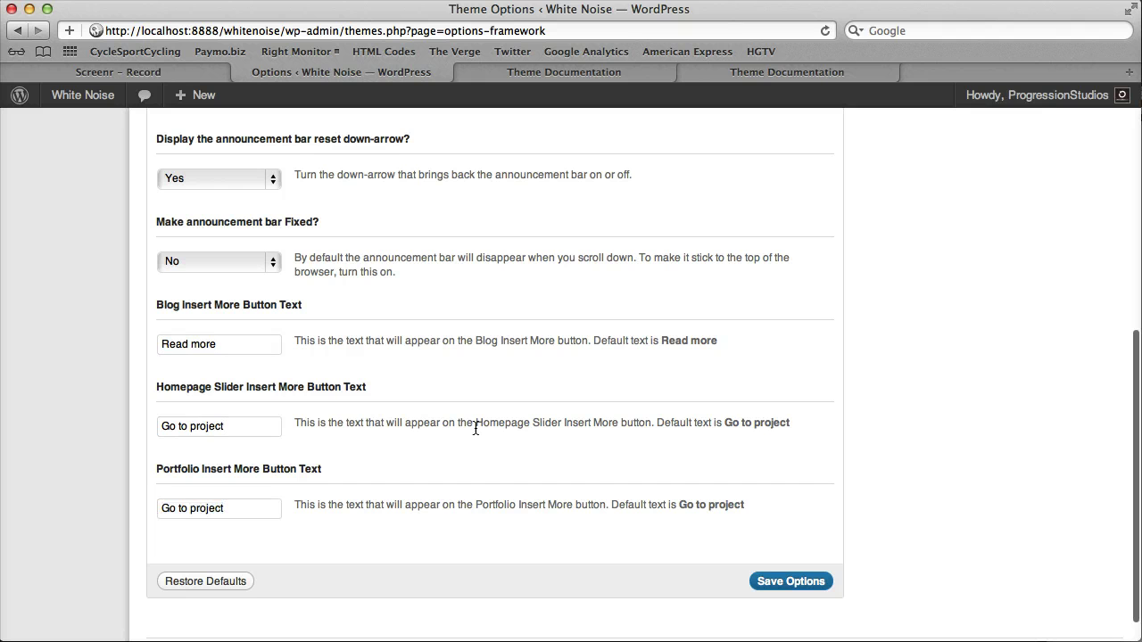
{"action": "scroll", "coordinate": [476, 429], "scroll_direction": "up", "scroll_amount": 10}
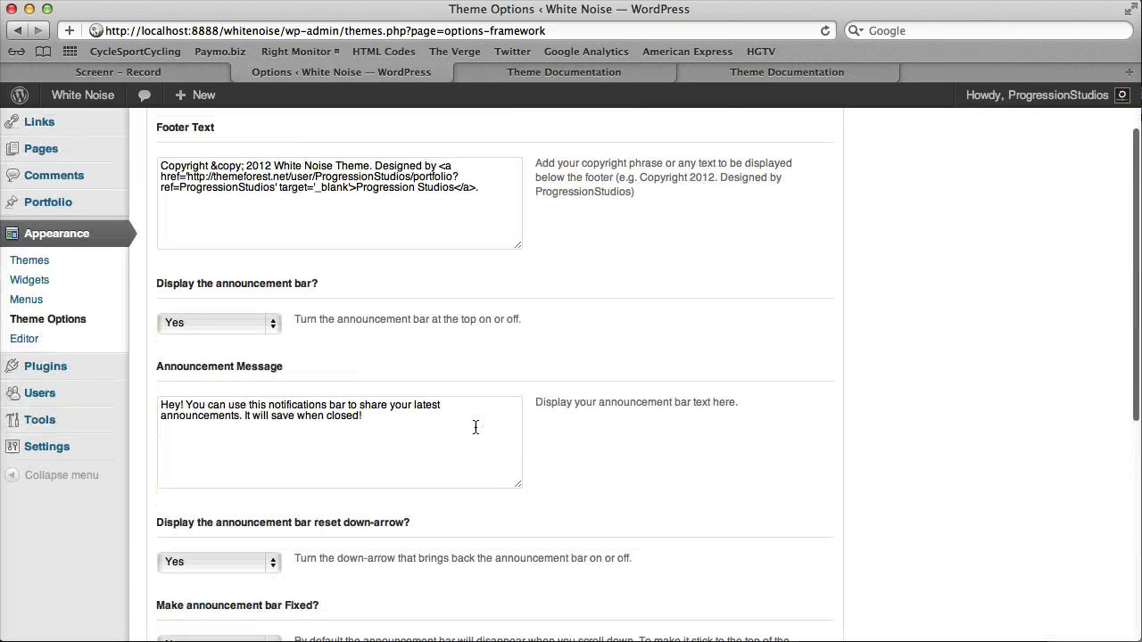
- Set 'Display the announcement bar?' to No and save the theme options
{"action": "left_click", "coordinate": [246, 407]}
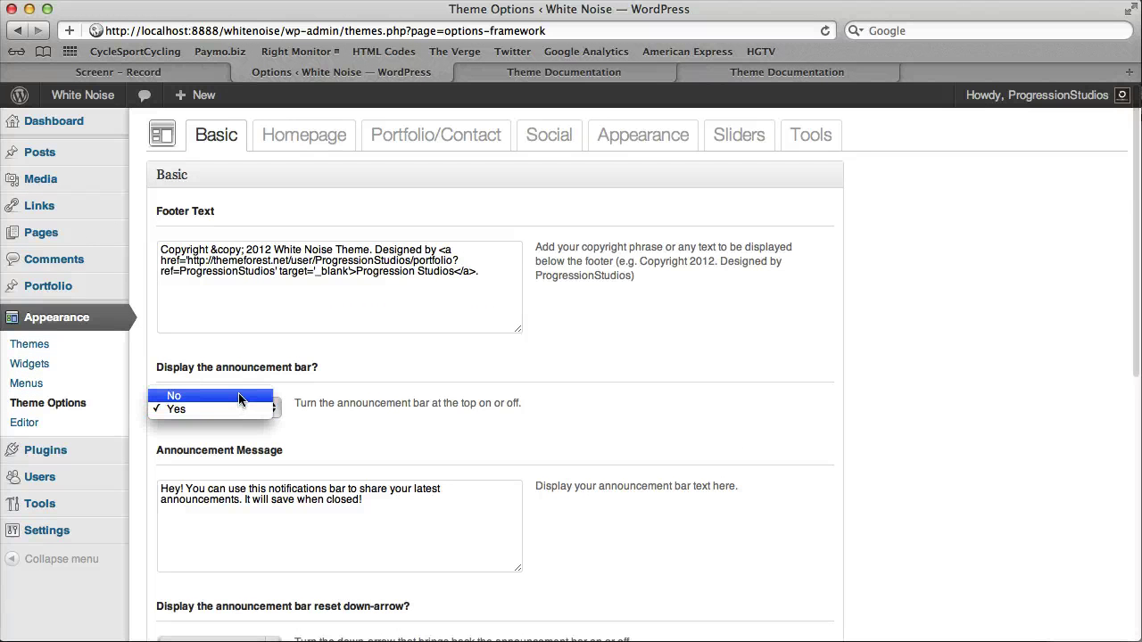
{"action": "left_click", "coordinate": [239, 396]}
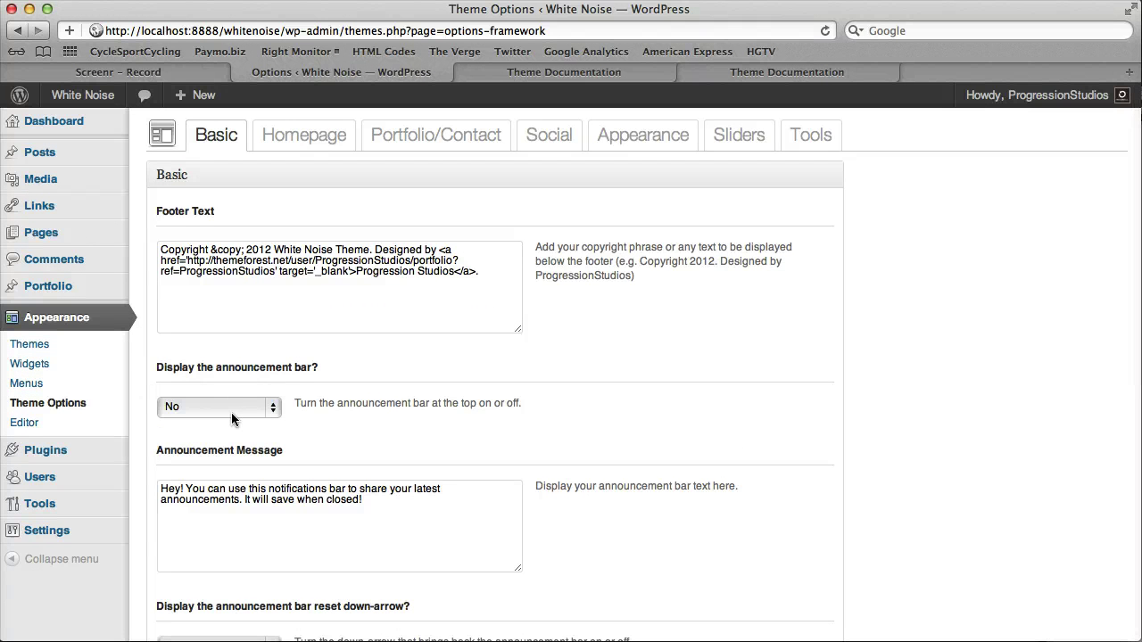
{"action": "scroll", "coordinate": [375, 369], "scroll_direction": "down", "scroll_amount": 10}
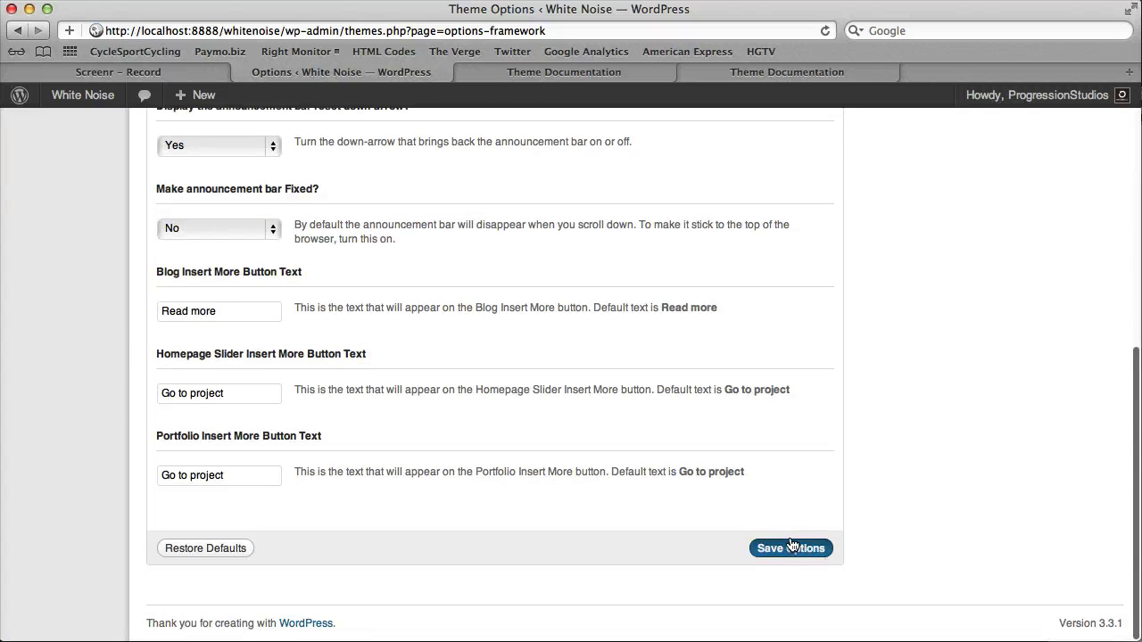
{"action": "left_click", "coordinate": [800, 546]}
- Check the live site without the announcement bar, then return to Theme Options
{"action": "mouse_move", "coordinate": [82, 98]}
{"action": "left_click", "coordinate": [85, 122]}
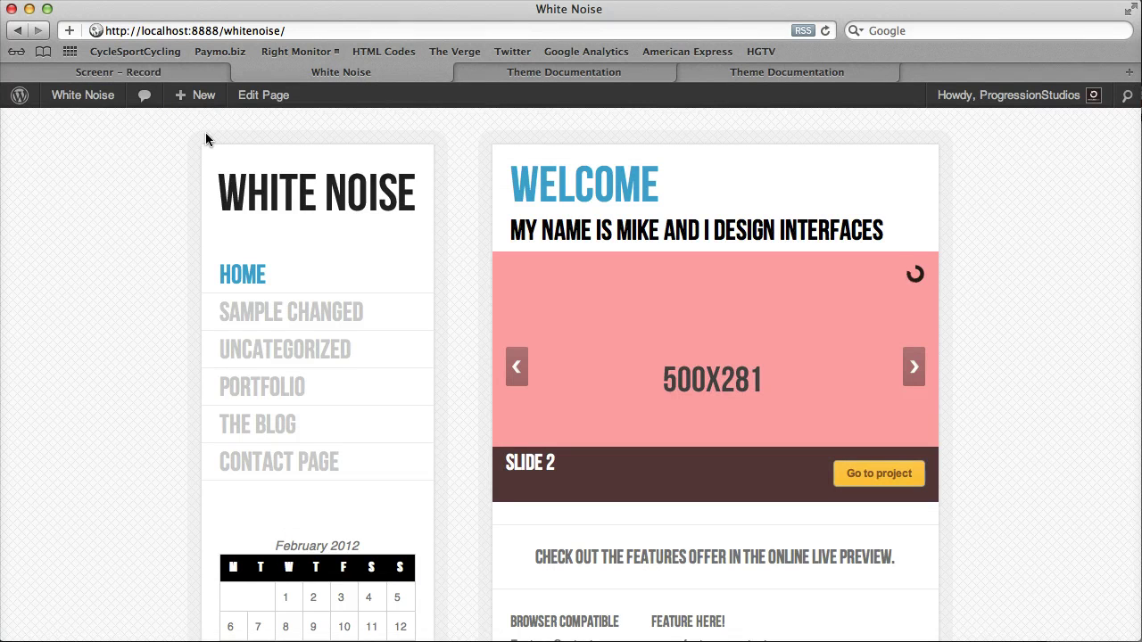
{"action": "mouse_move", "coordinate": [100, 100]}
{"action": "left_click", "coordinate": [107, 220]}
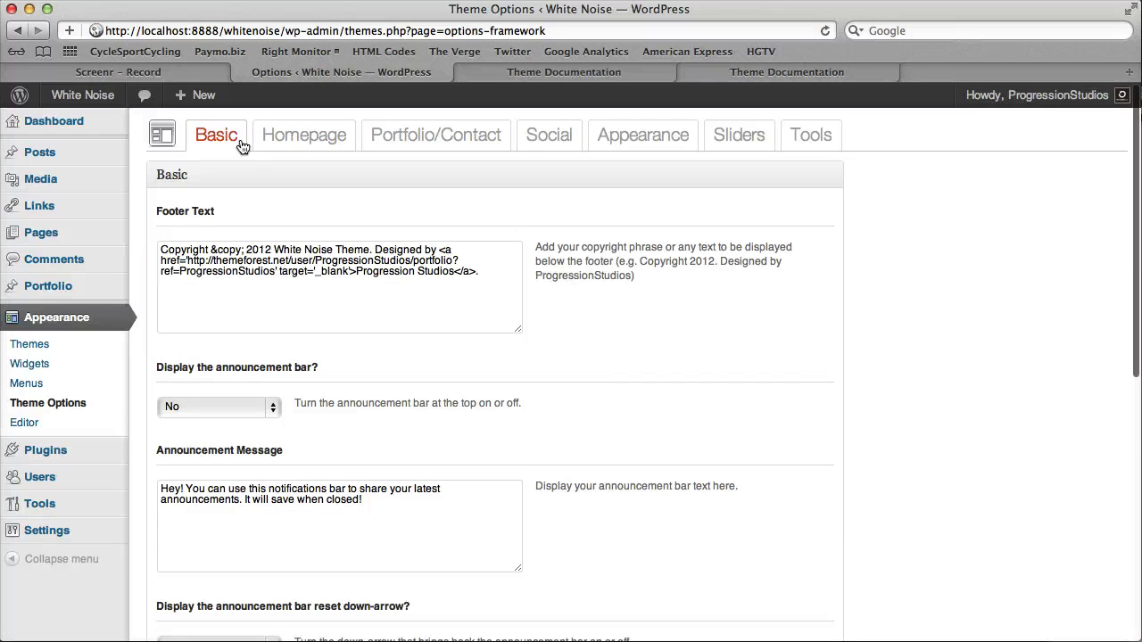
- Scroll through the Homepage settings tab
{"action": "left_click", "coordinate": [308, 145]}
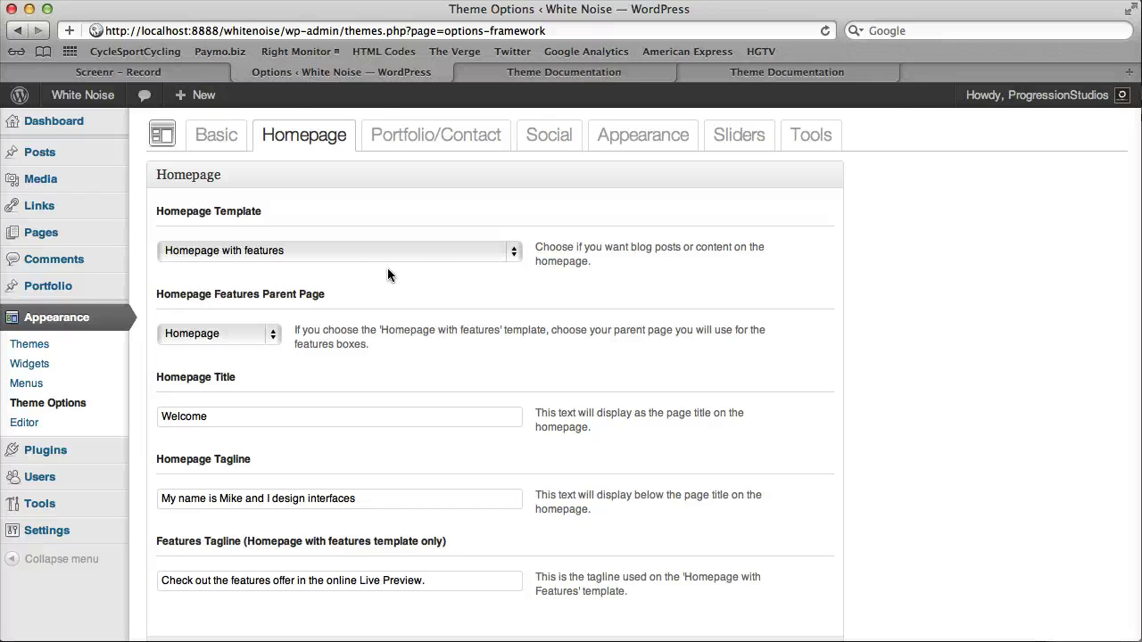
{"action": "scroll", "coordinate": [517, 386], "scroll_direction": "down", "scroll_amount": 3}
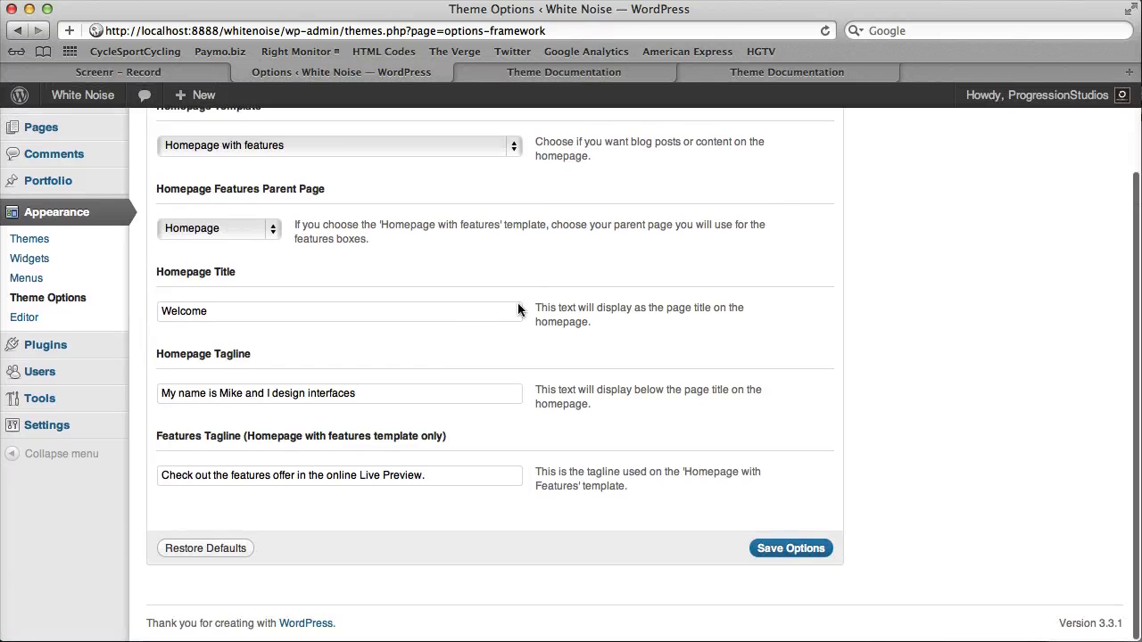
{"action": "scroll", "coordinate": [431, 360], "scroll_direction": "up", "scroll_amount": 3}
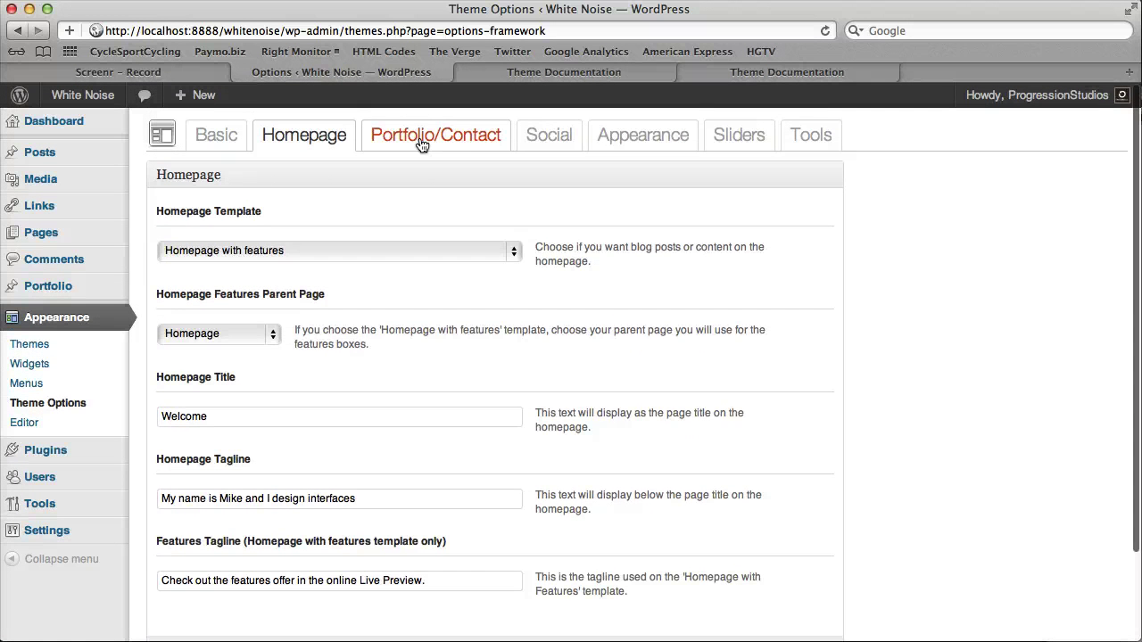
- Switch to Portfolio/Contact settings and highlight the posts-per-page value 5
{"action": "left_click", "coordinate": [422, 144]}
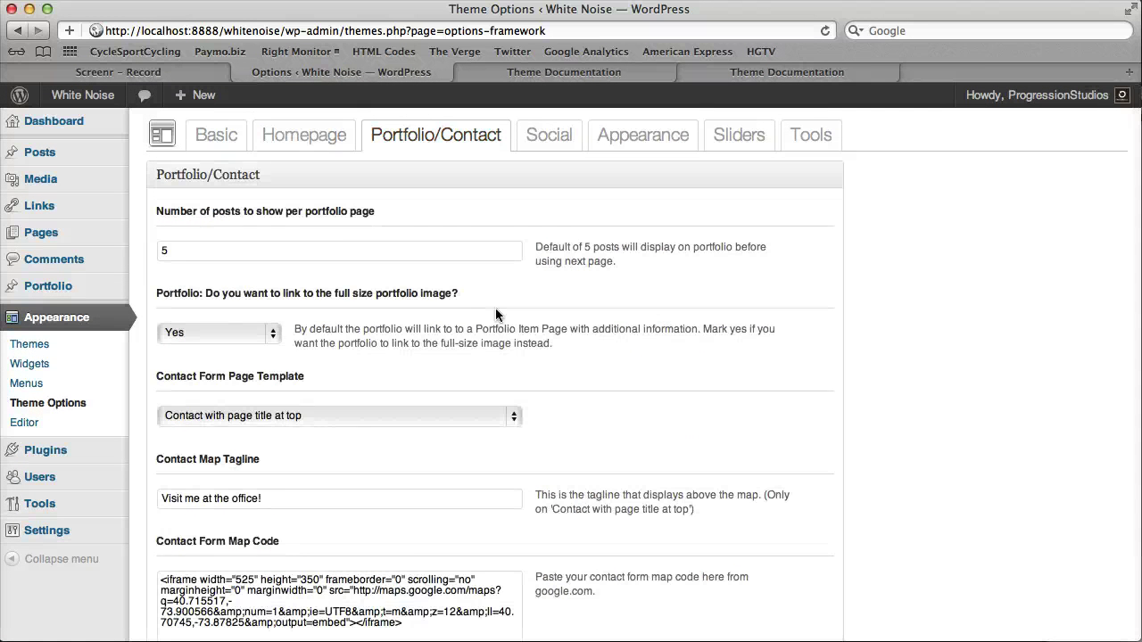
{"action": "scroll", "coordinate": [496, 314], "scroll_direction": "down", "scroll_amount": 3}
{"action": "scroll", "coordinate": [451, 295], "scroll_direction": "up", "scroll_amount": 3}
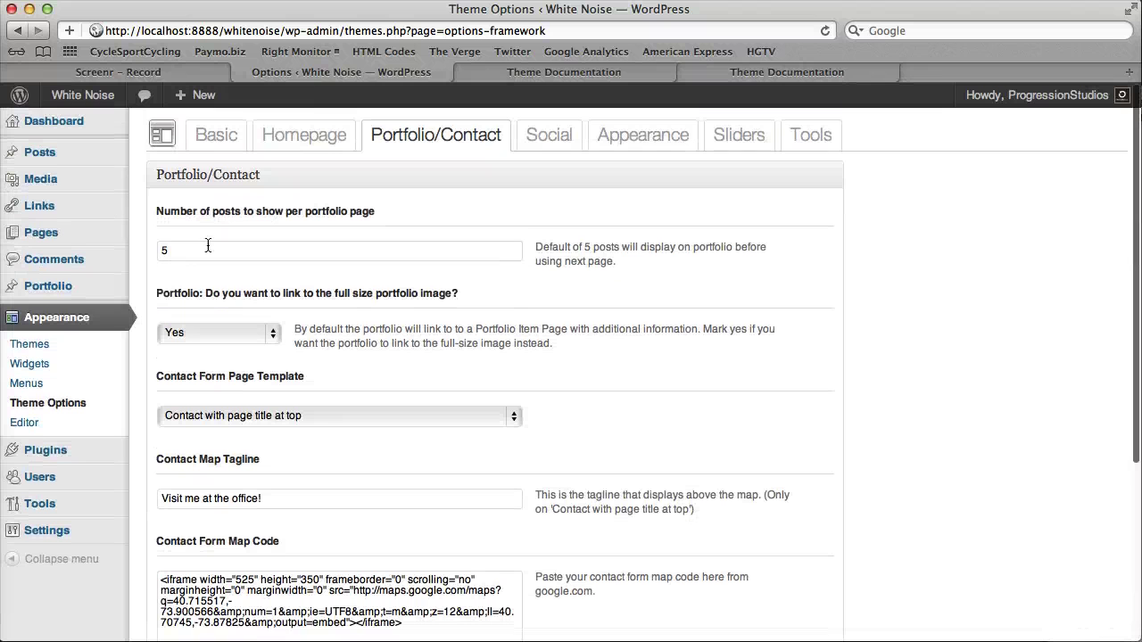
{"action": "left_click_drag", "start_coordinate": [207, 245], "coordinate": [166, 244]}
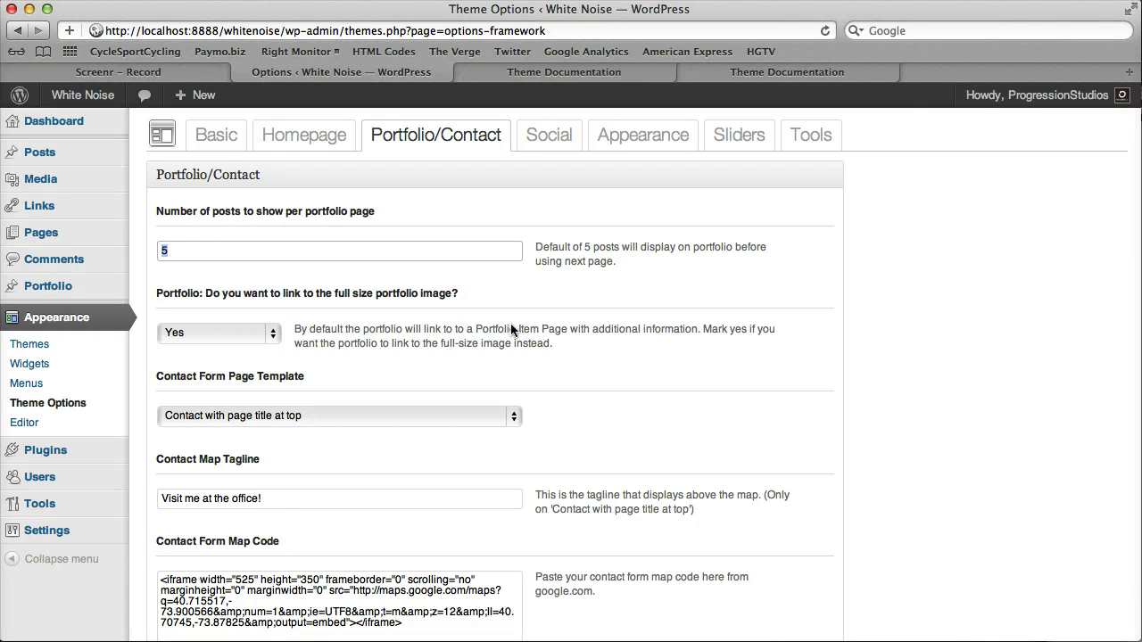
- Open the Social settings and save them with social icons still off
{"action": "left_click", "coordinate": [560, 141]}
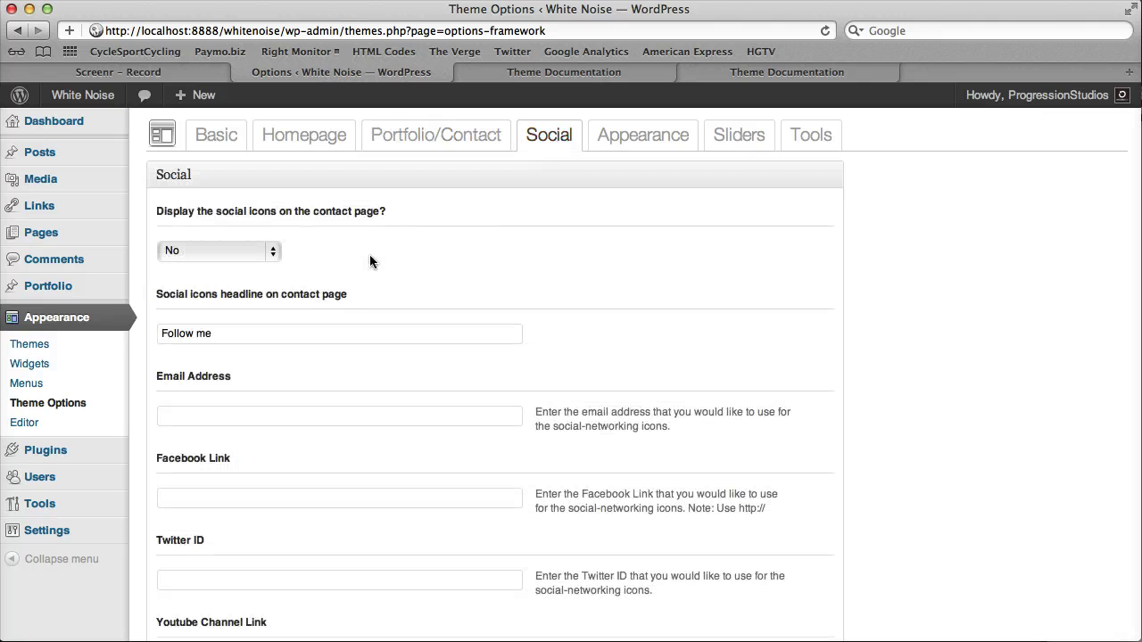
{"action": "left_click_drag", "start_coordinate": [160, 214], "coordinate": [407, 205]}
{"action": "left_click", "coordinate": [205, 248]}
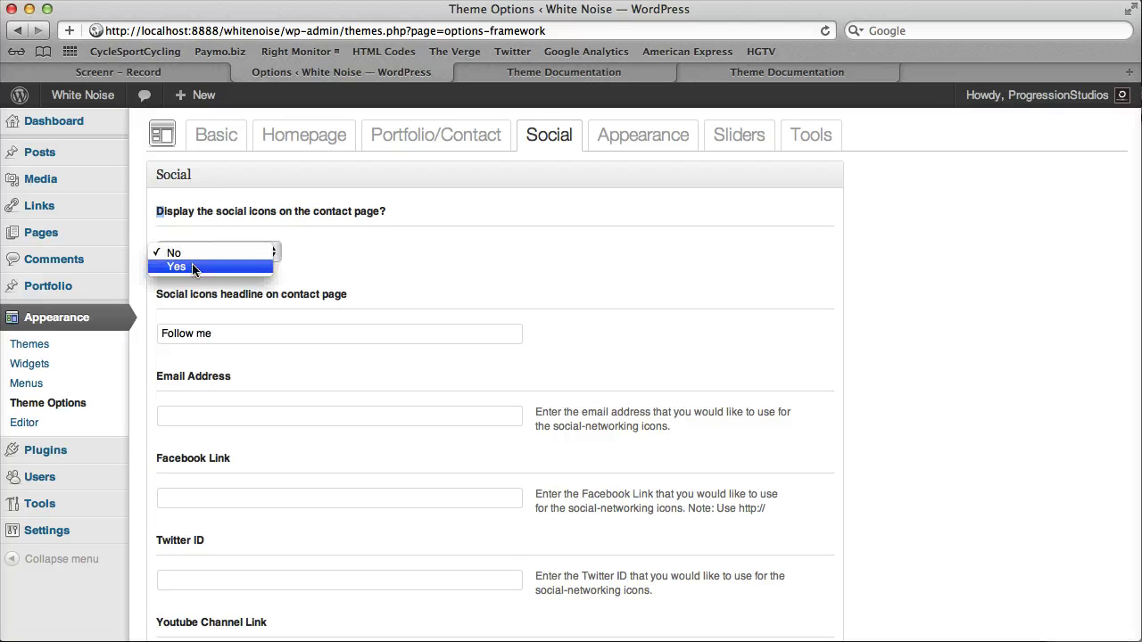
{"action": "left_click", "coordinate": [441, 230]}
{"action": "scroll", "coordinate": [441, 230], "scroll_direction": "down", "scroll_amount": 6}
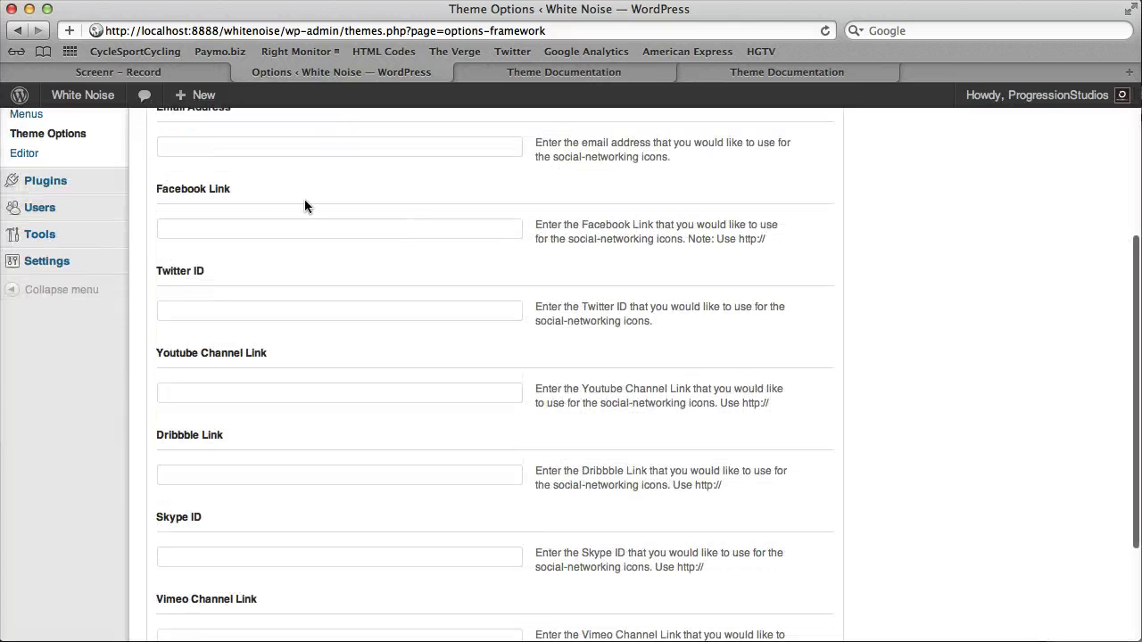
{"action": "left_click", "coordinate": [218, 224]}
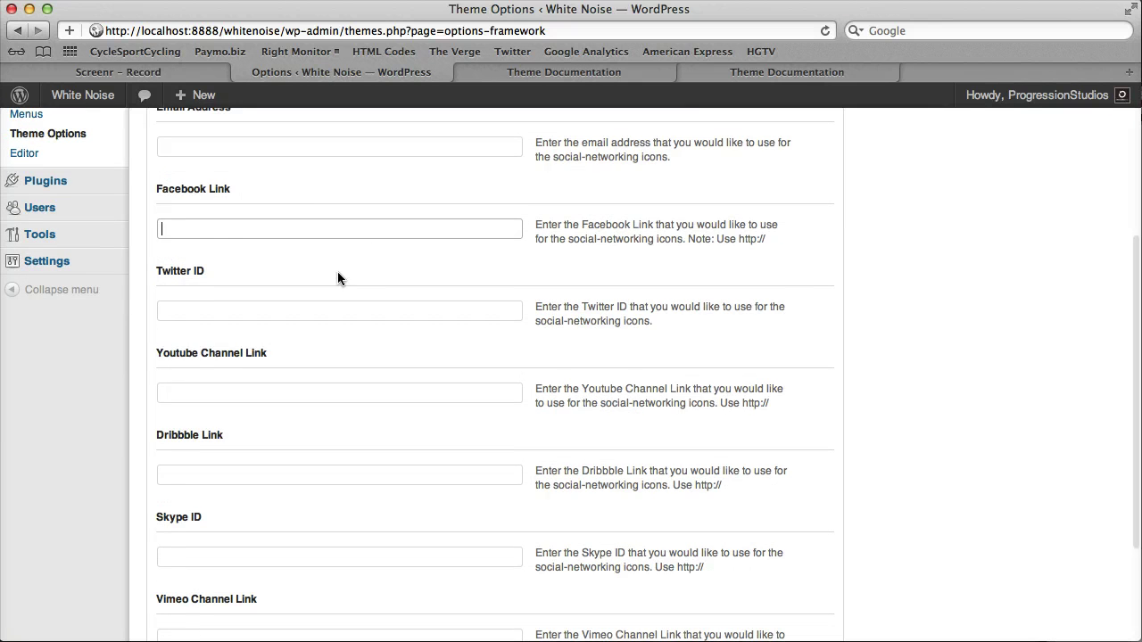
{"action": "scroll", "coordinate": [353, 258], "scroll_direction": "down", "scroll_amount": 4}
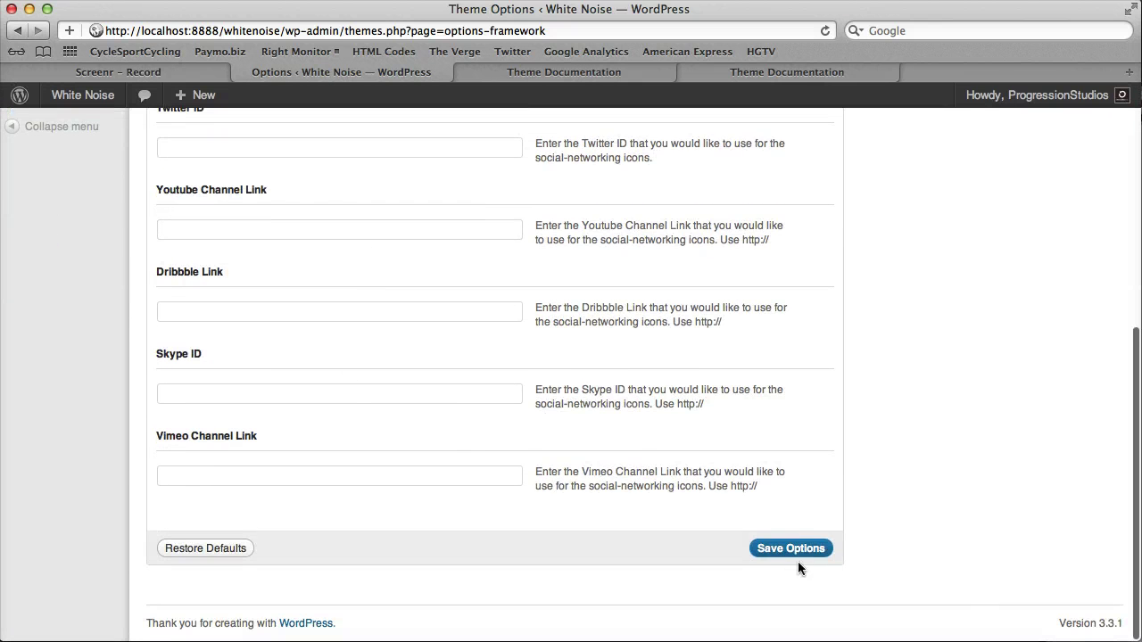
{"action": "left_click", "coordinate": [791, 548]}
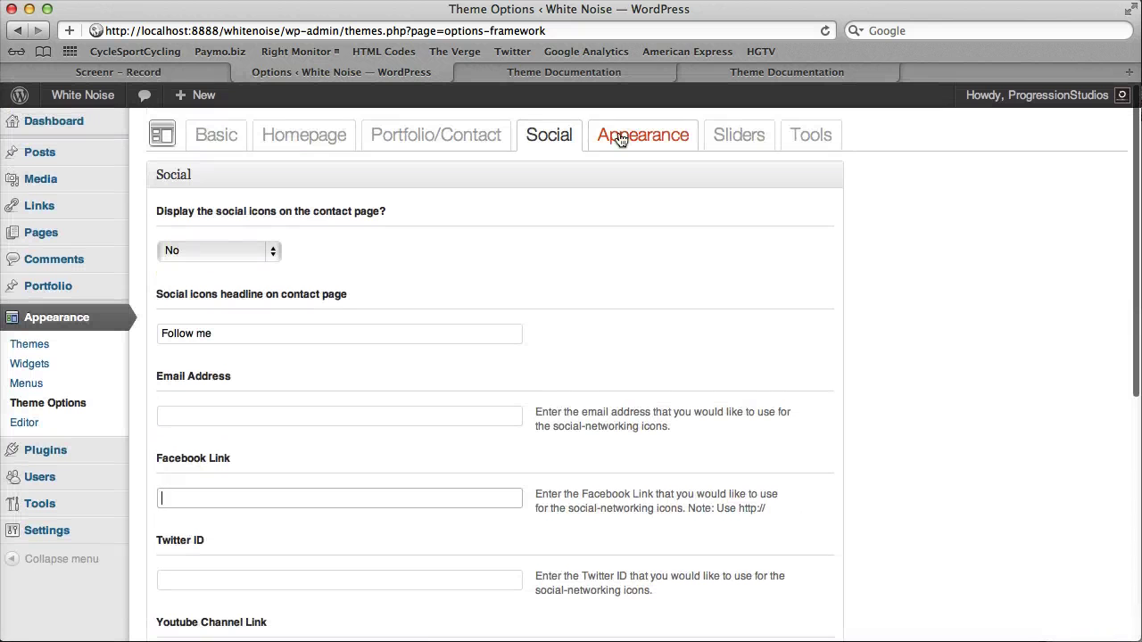
{"action": "left_click", "coordinate": [256, 251]}
{"action": "left_click", "coordinate": [242, 266]}
{"action": "scroll", "coordinate": [250, 286], "scroll_direction": "down", "scroll_amount": 2}
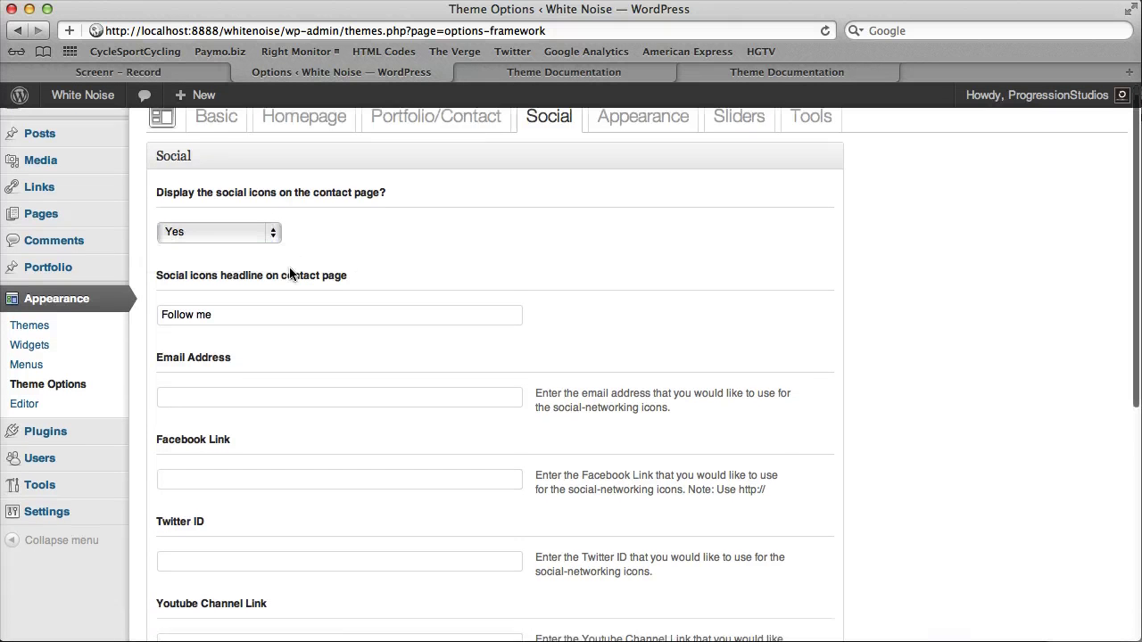
{"action": "left_click", "coordinate": [232, 424]}
{"action": "type", "text": "http://facebook.com"}
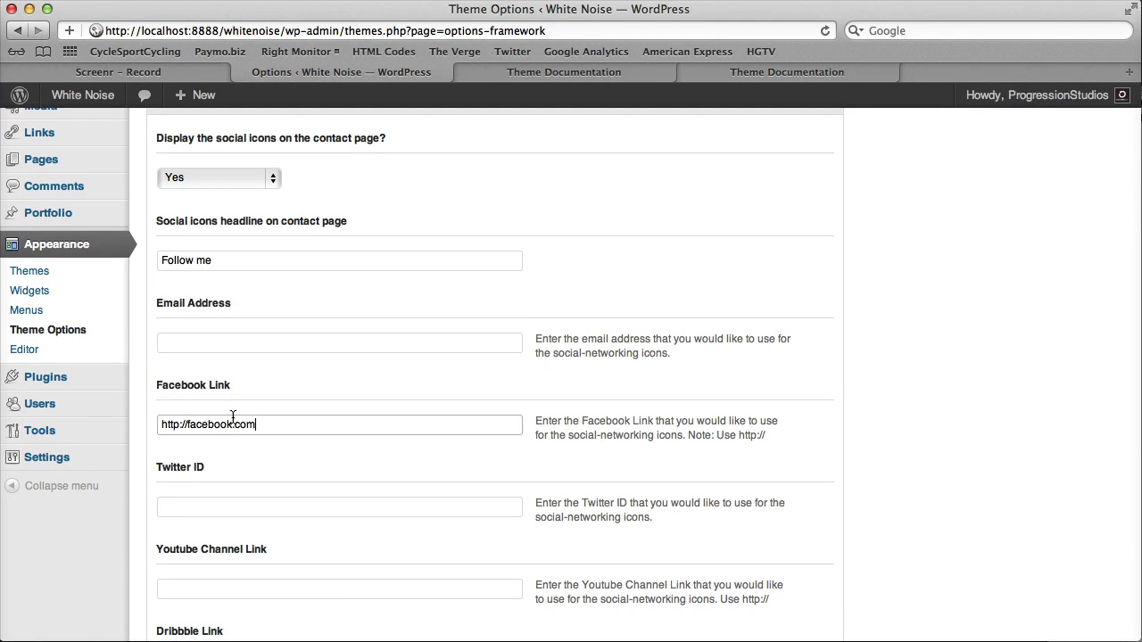
{"action": "key", "text": "Tab"}
{"action": "type", "text": "ht"}
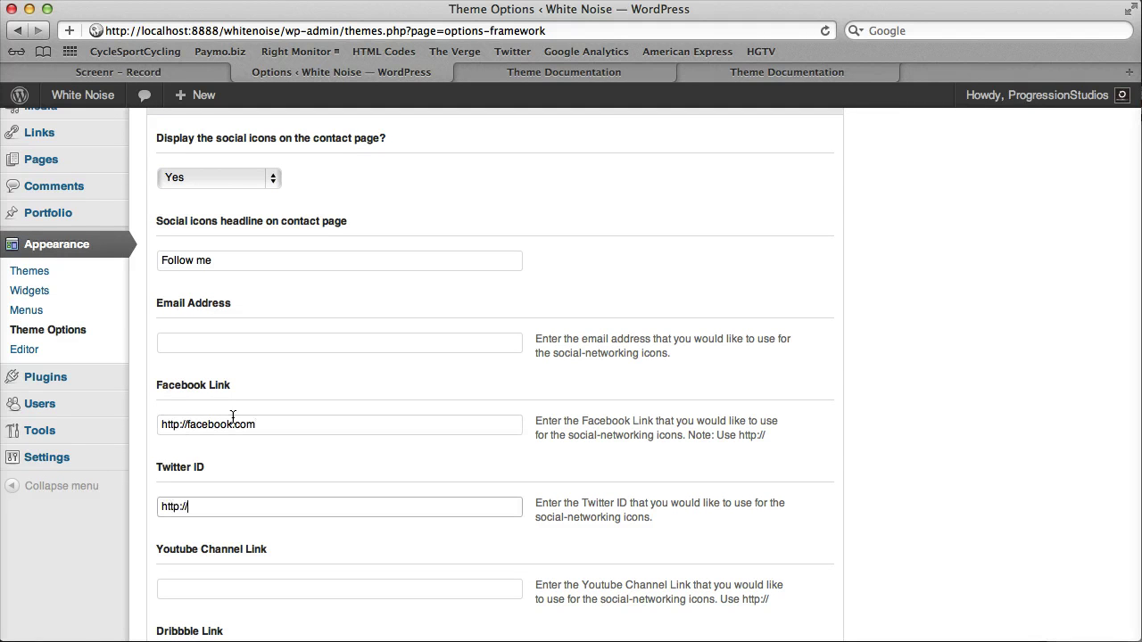
{"action": "scroll", "coordinate": [232, 417], "scroll_direction": "down", "scroll_amount": 8}
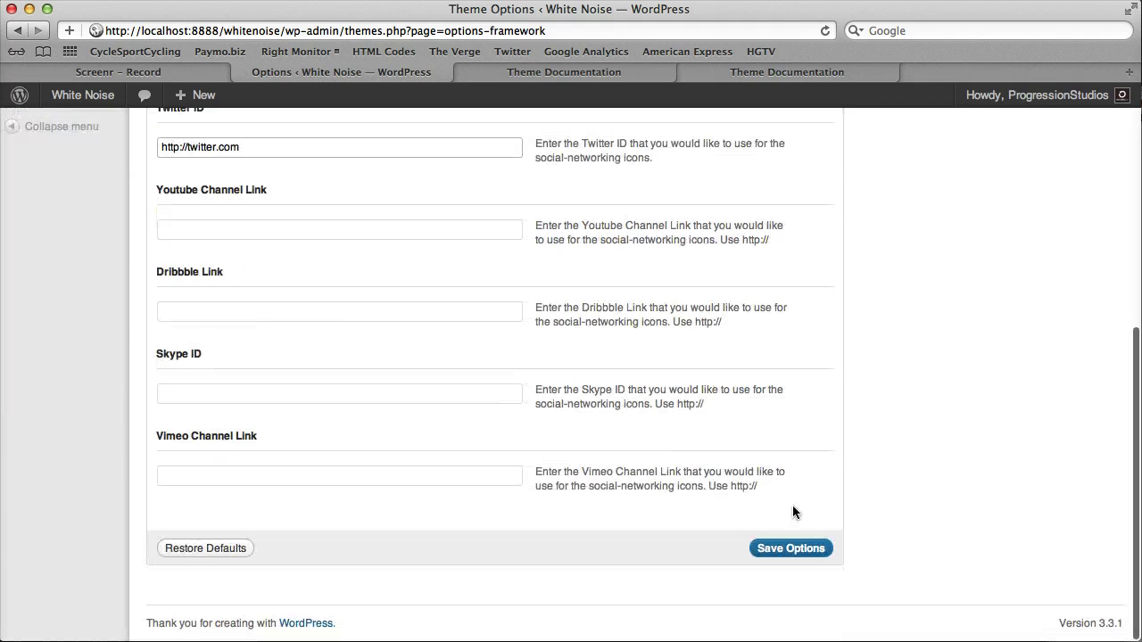
{"action": "left_click", "coordinate": [793, 546]}
- View the live Contact page's Follow me icons, then return to Theme Options
{"action": "left_click", "coordinate": [64, 97]}
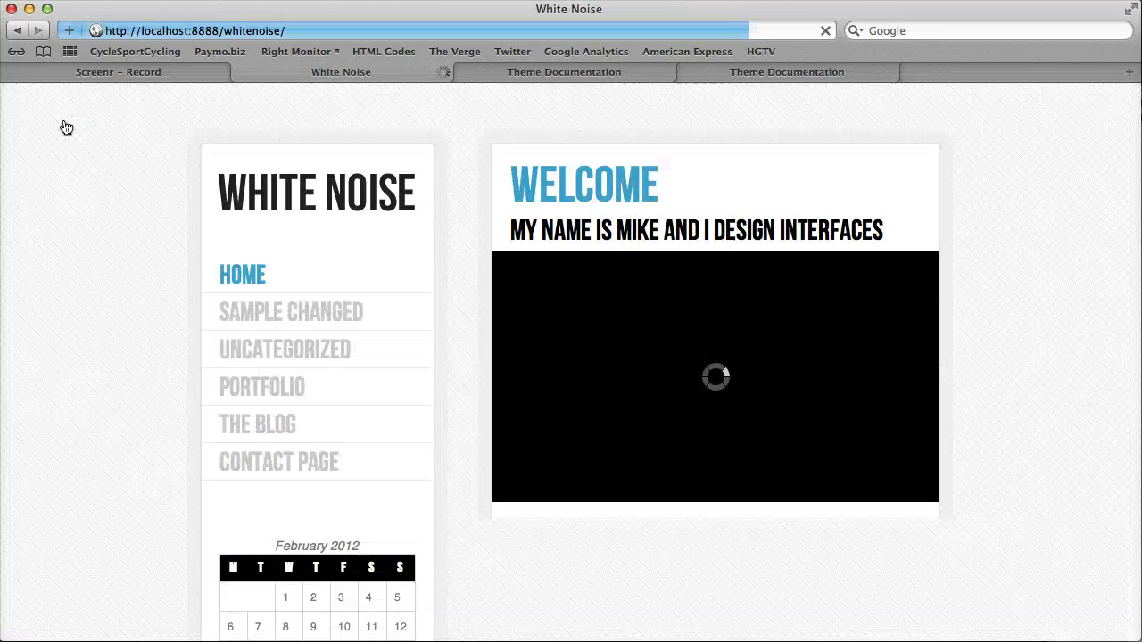
{"action": "left_click", "coordinate": [349, 470]}
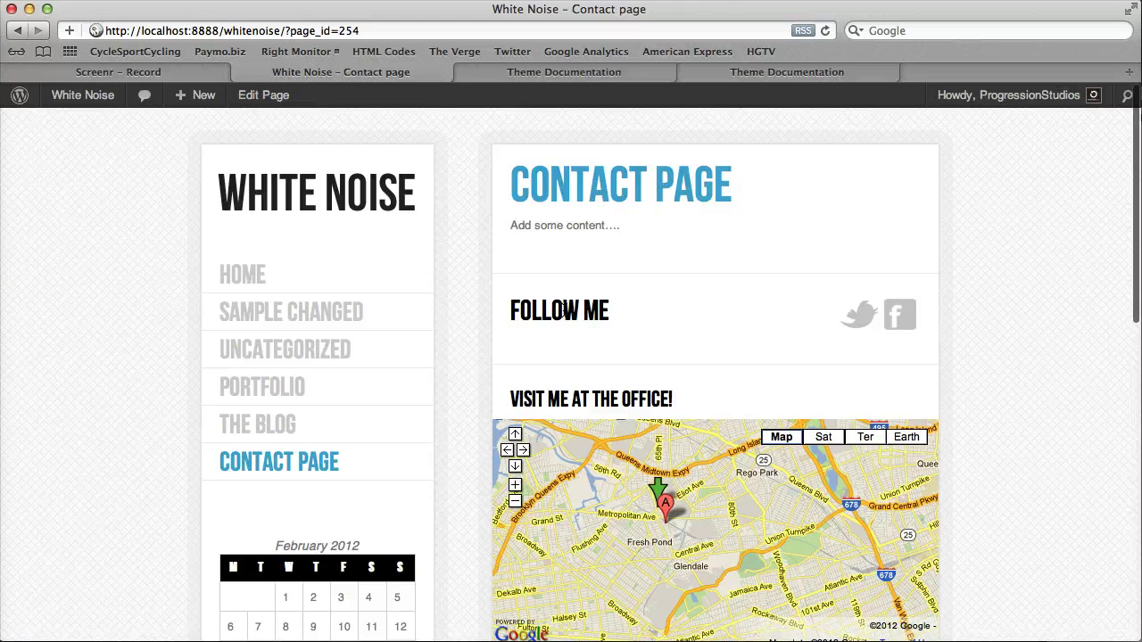
{"action": "mouse_move", "coordinate": [95, 89]}
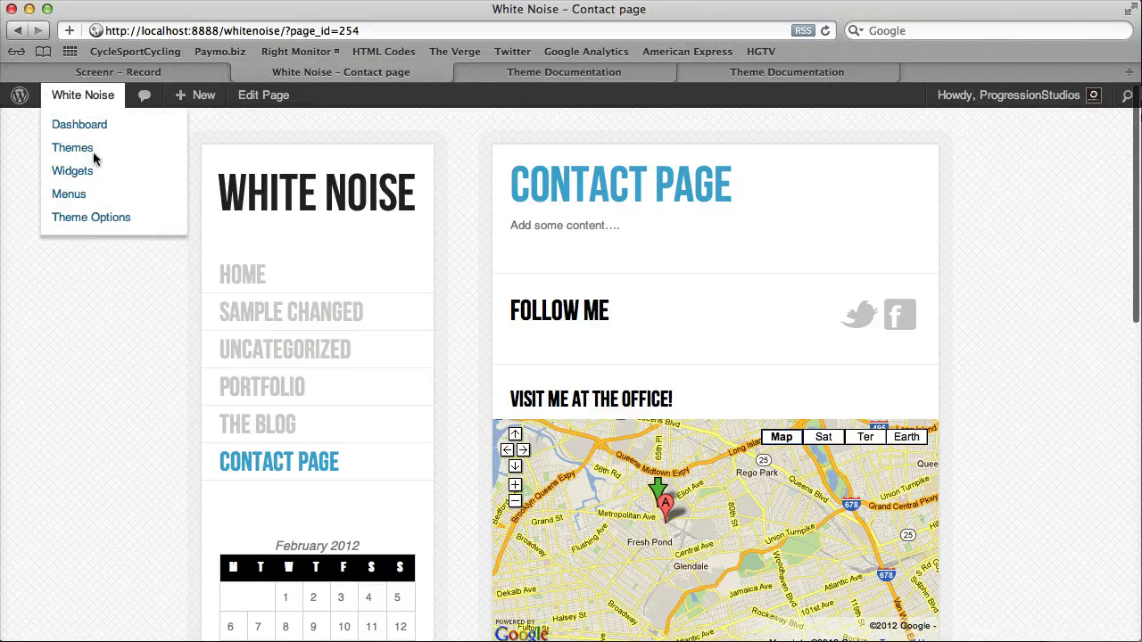
{"action": "left_click", "coordinate": [93, 216]}
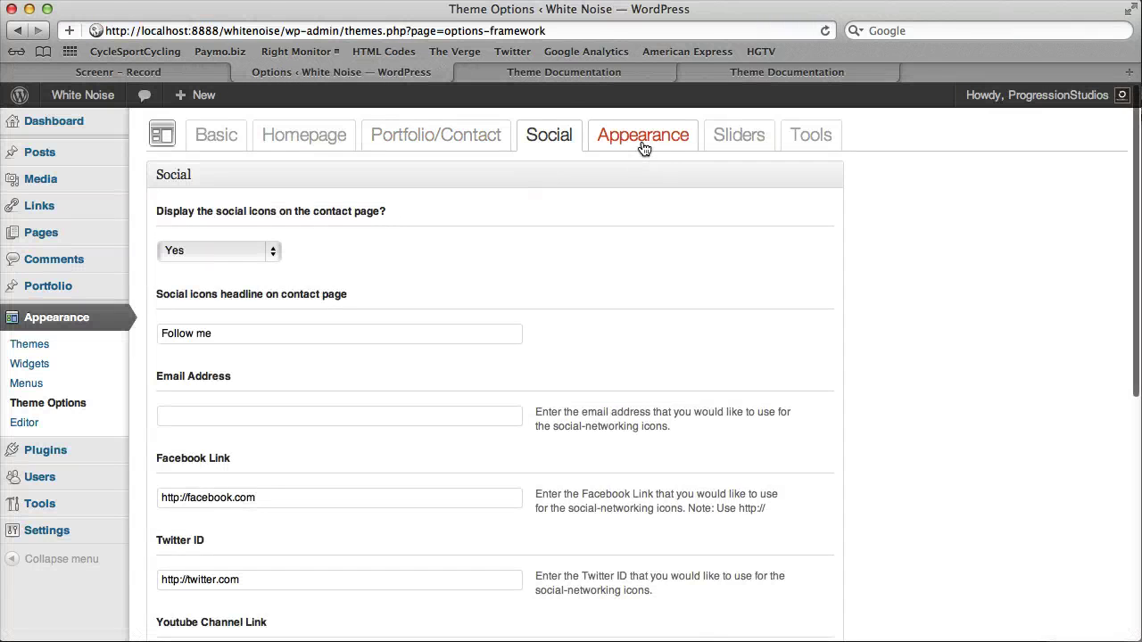
- Show the Appearance settings and leave Responsive Layout set to Yes
{"action": "left_click", "coordinate": [663, 138]}
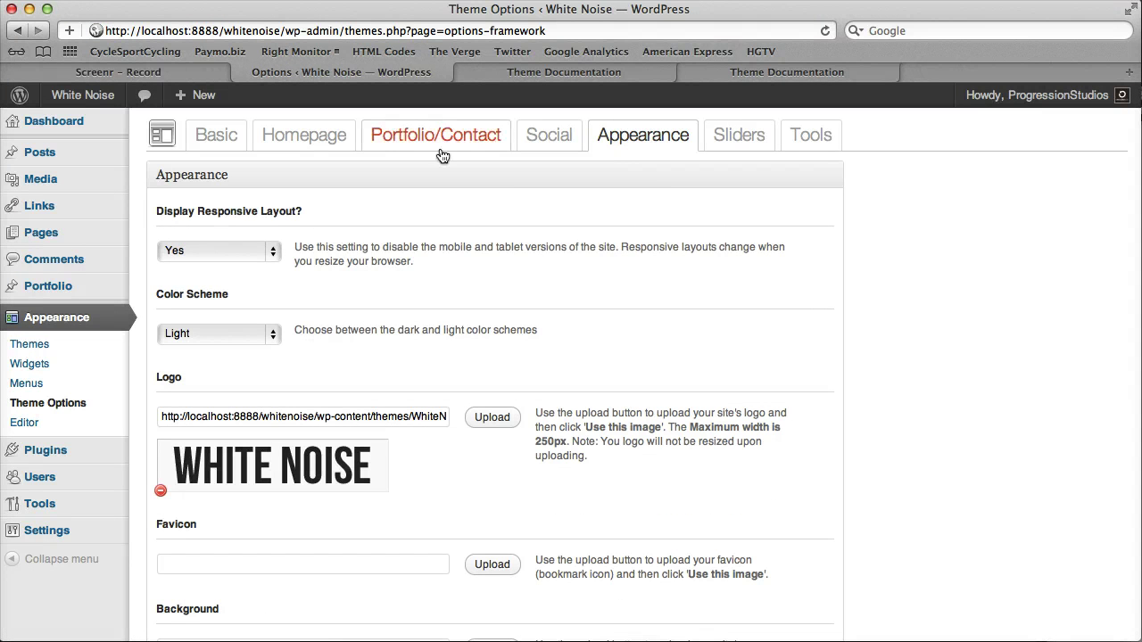
{"action": "left_click", "coordinate": [210, 251]}
{"action": "left_click", "coordinate": [214, 253]}
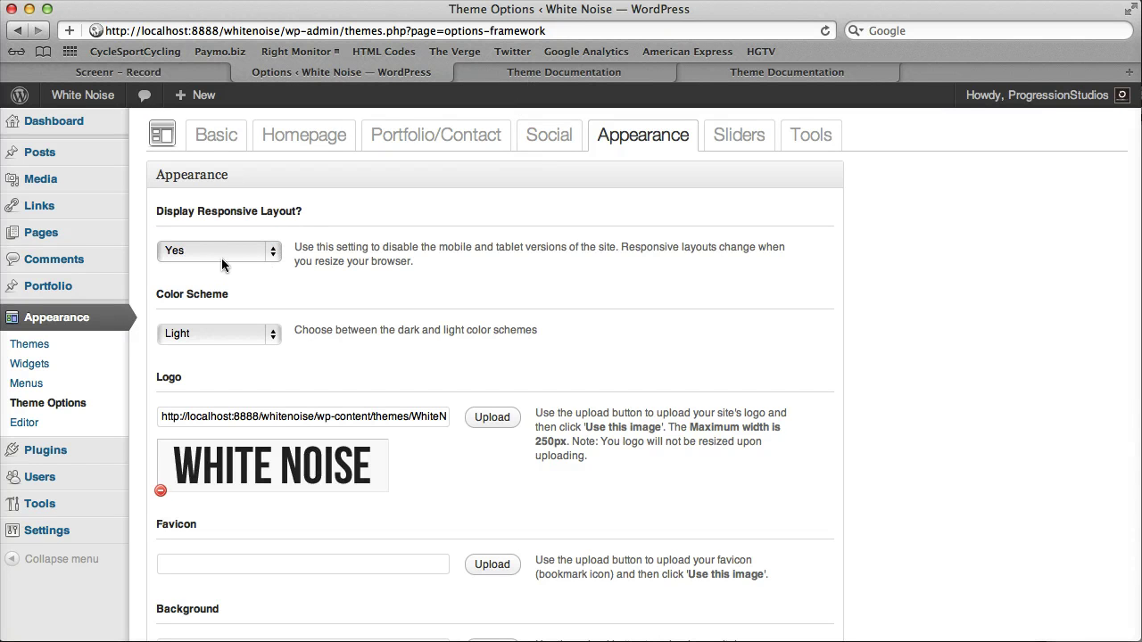
{"action": "left_click", "coordinate": [271, 252]}
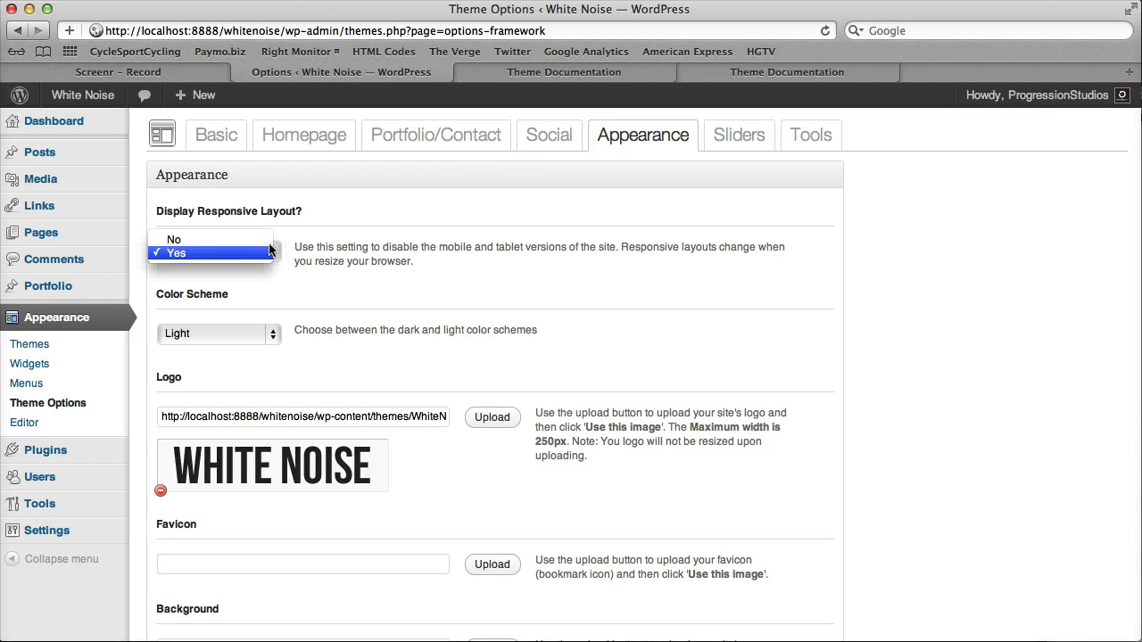
{"action": "left_click", "coordinate": [408, 241]}
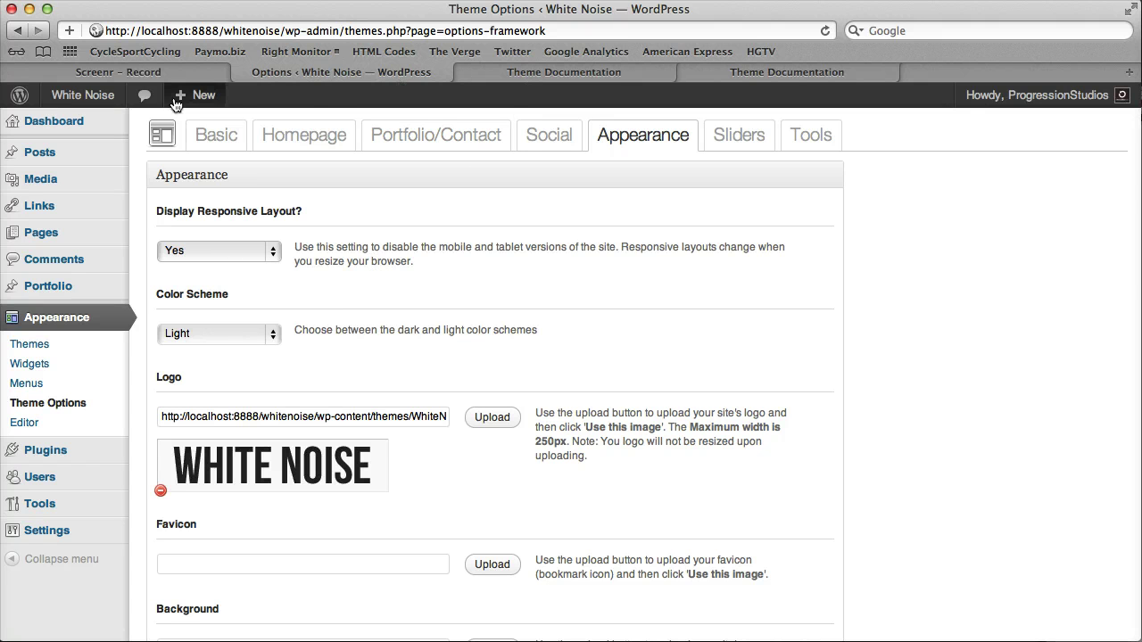
- Open the live site in a new tab, resize the window to preview responsiveness, and return
{"action": "right_click", "coordinate": [111, 96]}
{"action": "left_click", "coordinate": [205, 119]}
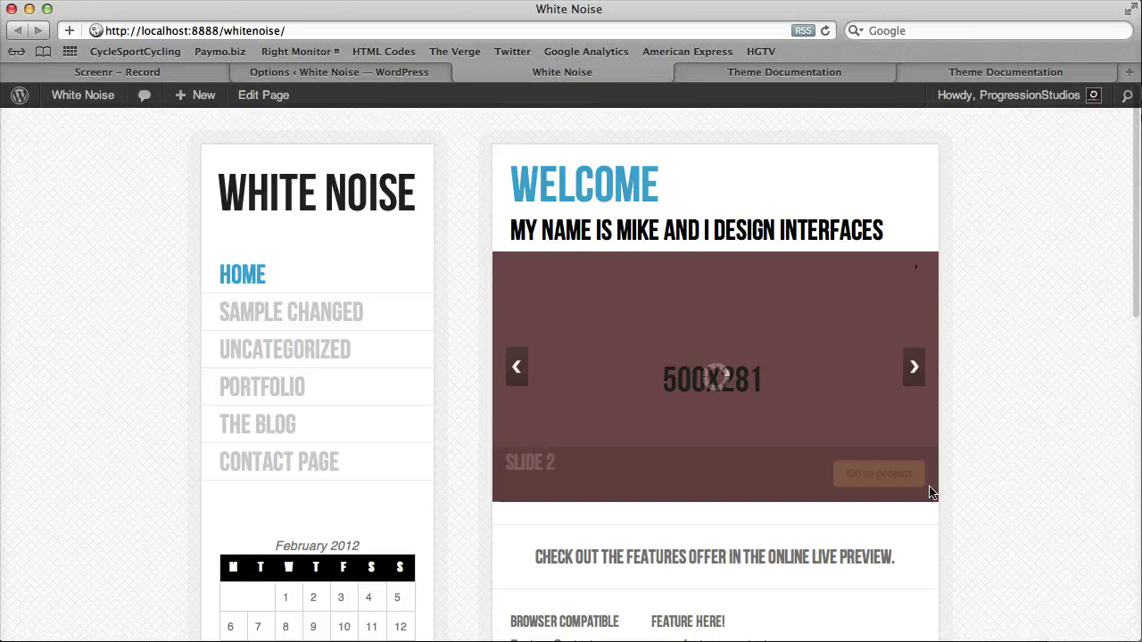
{"action": "mouse_move", "coordinate": [1137, 632]}
{"action": "left_mouse_down"}
{"action": "mouse_move", "coordinate": [574, 612]}
{"action": "mouse_move", "coordinate": [1139, 635]}
{"action": "left_mouse_up"}
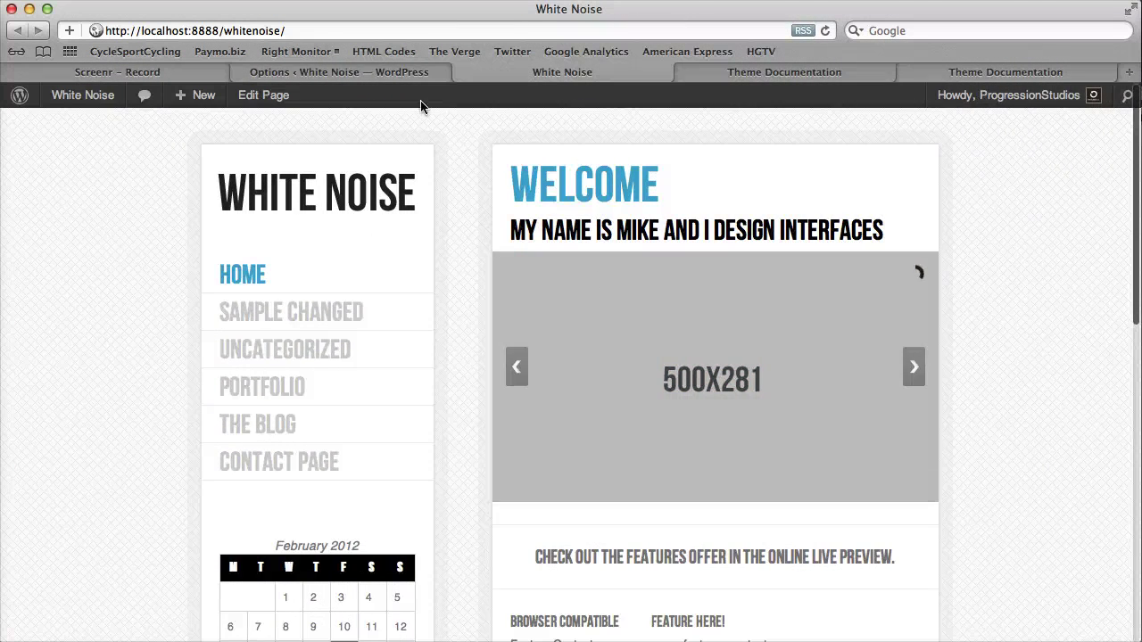
{"action": "left_click", "coordinate": [384, 72]}
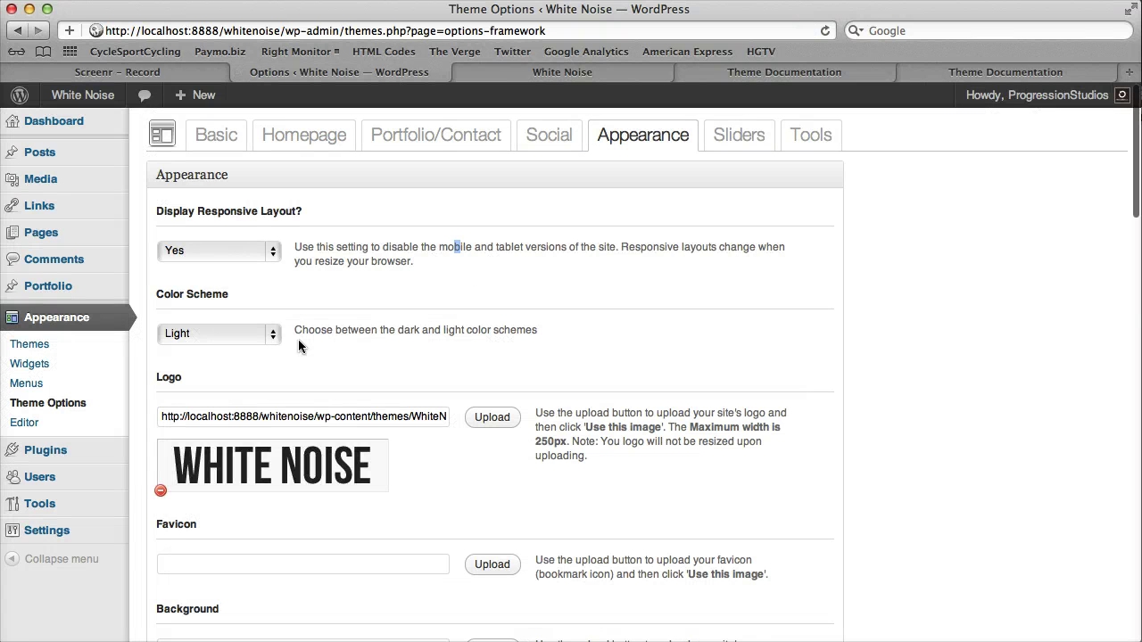
- Keep the Light colour scheme, and open then close the logo uploader
{"action": "left_click", "coordinate": [263, 333]}
{"action": "left_click", "coordinate": [533, 279]}
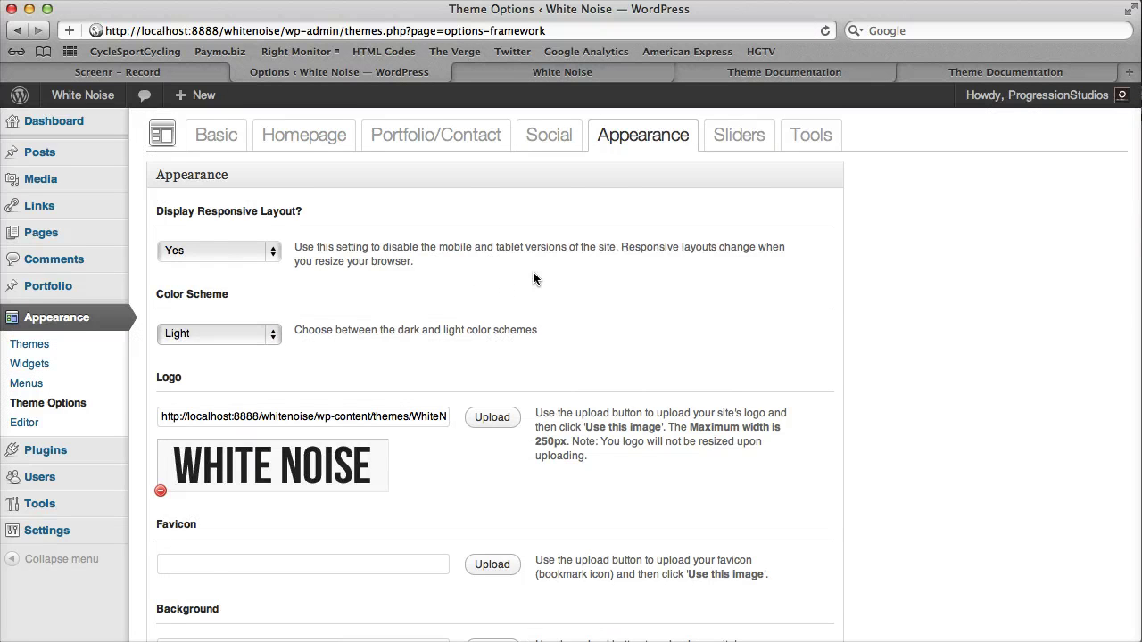
{"action": "scroll", "coordinate": [533, 279], "scroll_direction": "down", "scroll_amount": 5}
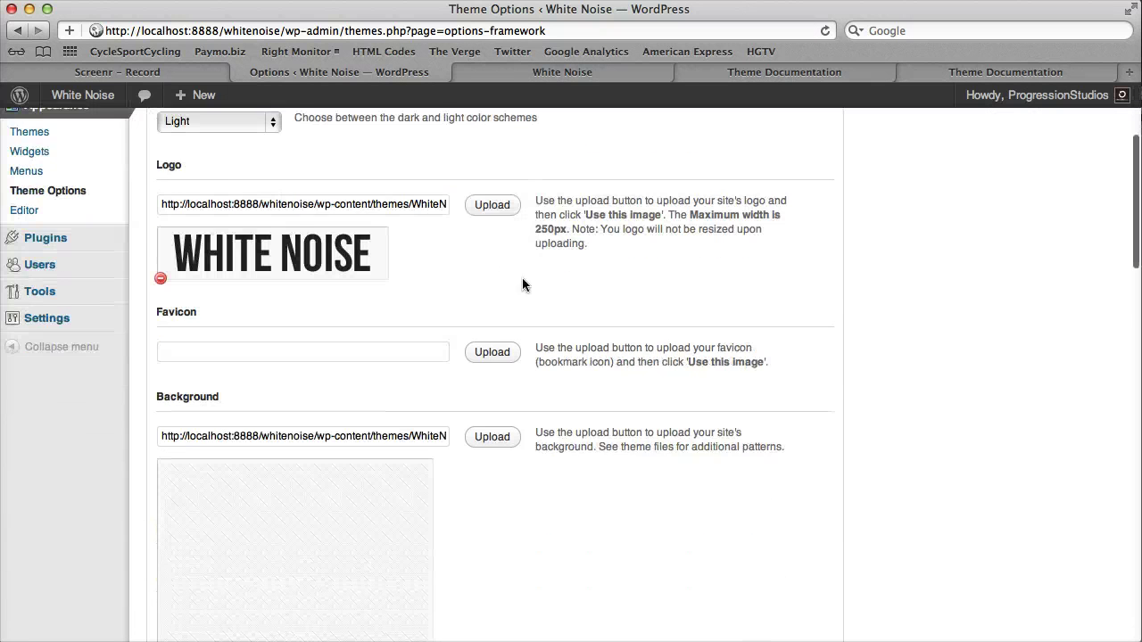
{"action": "left_click", "coordinate": [491, 205]}
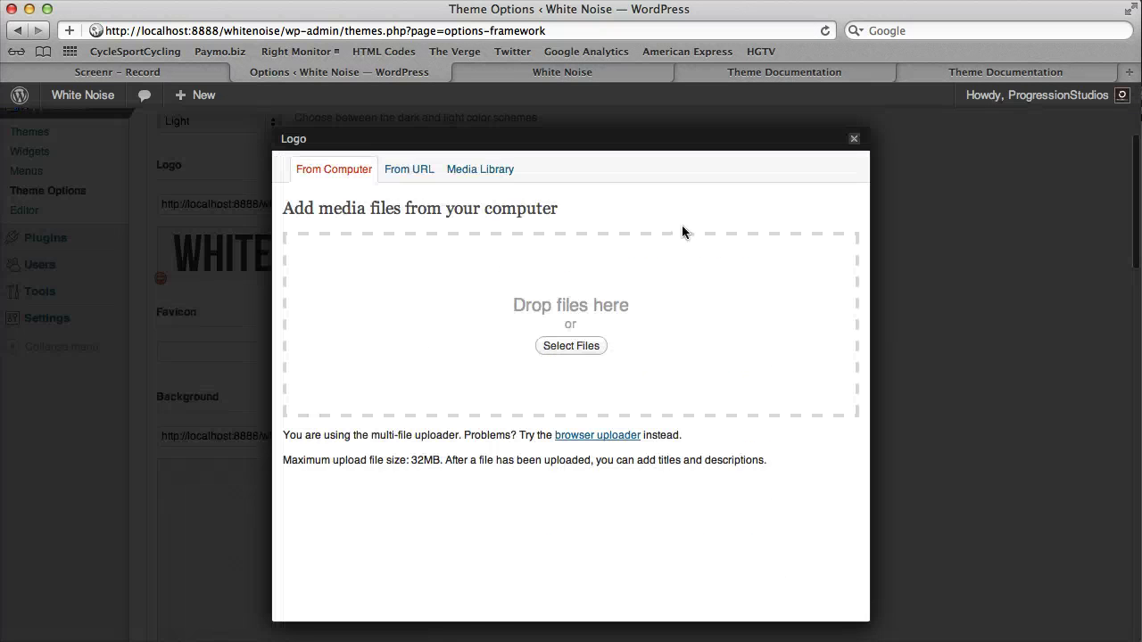
{"action": "left_click", "coordinate": [857, 140]}
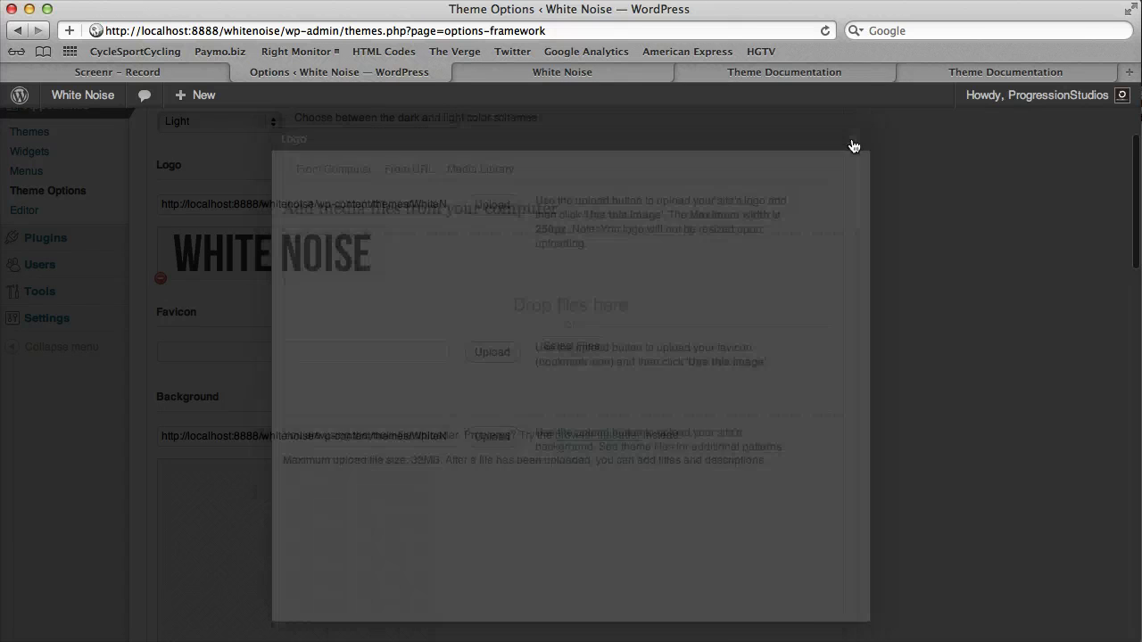
{"action": "scroll", "coordinate": [229, 270], "scroll_direction": "down", "scroll_amount": 5}
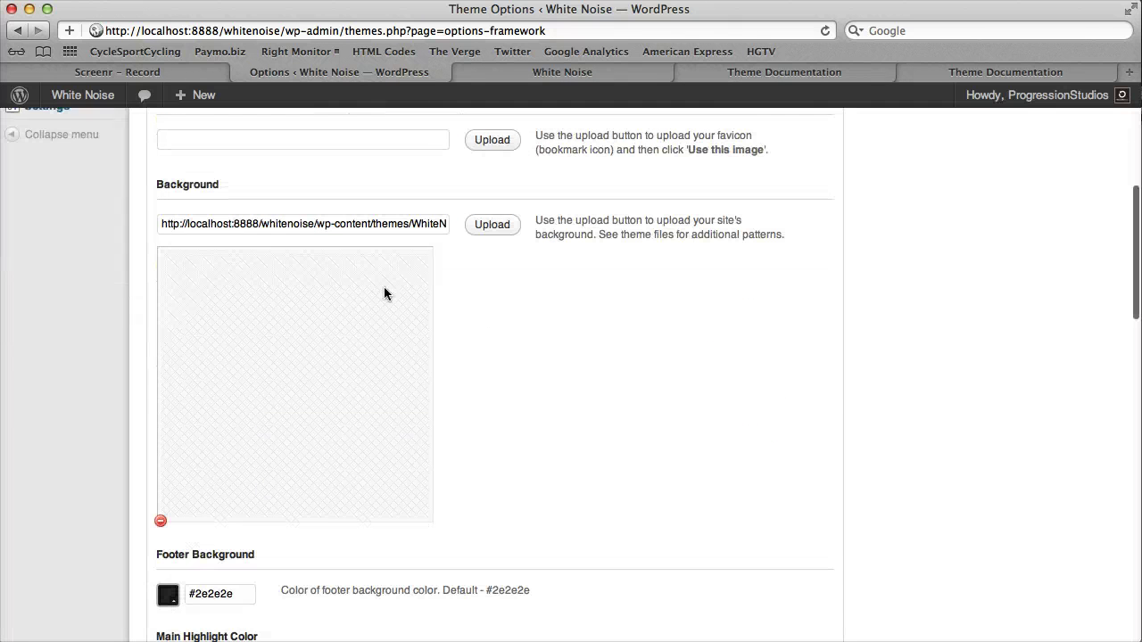
{"action": "left_click", "coordinate": [509, 225]}
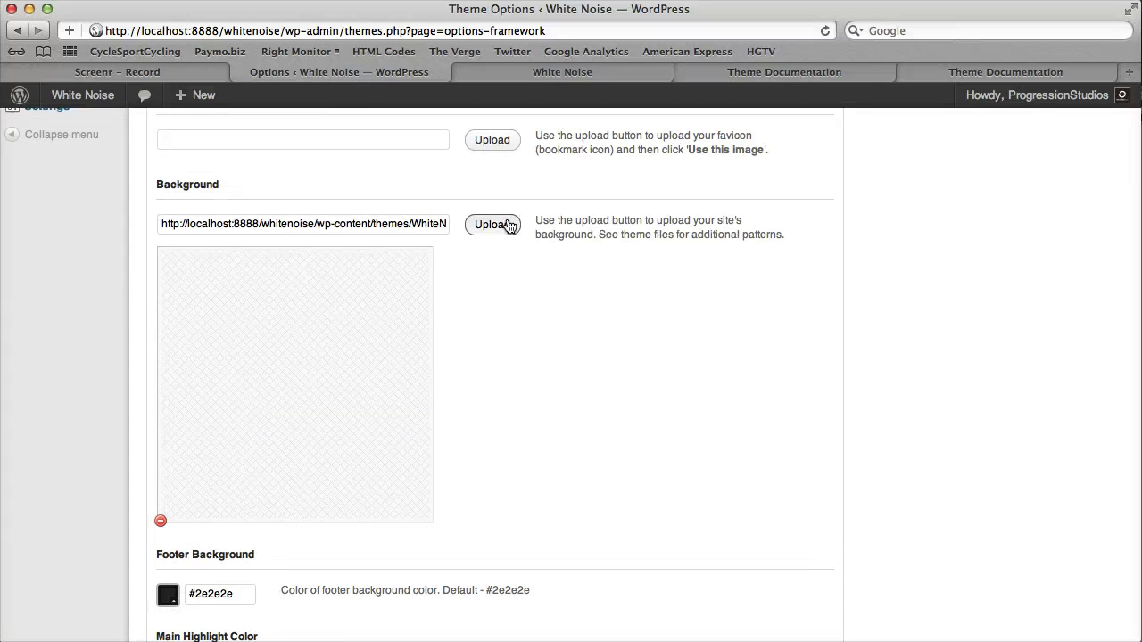
{"action": "left_click", "coordinate": [571, 345]}
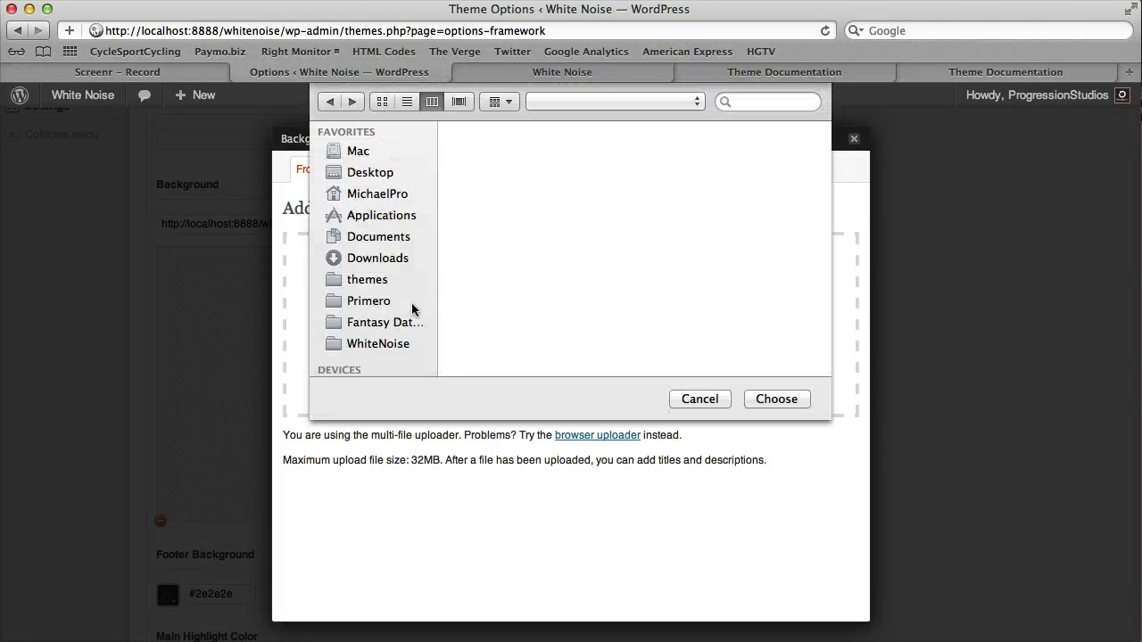
{"action": "left_click", "coordinate": [500, 179]}
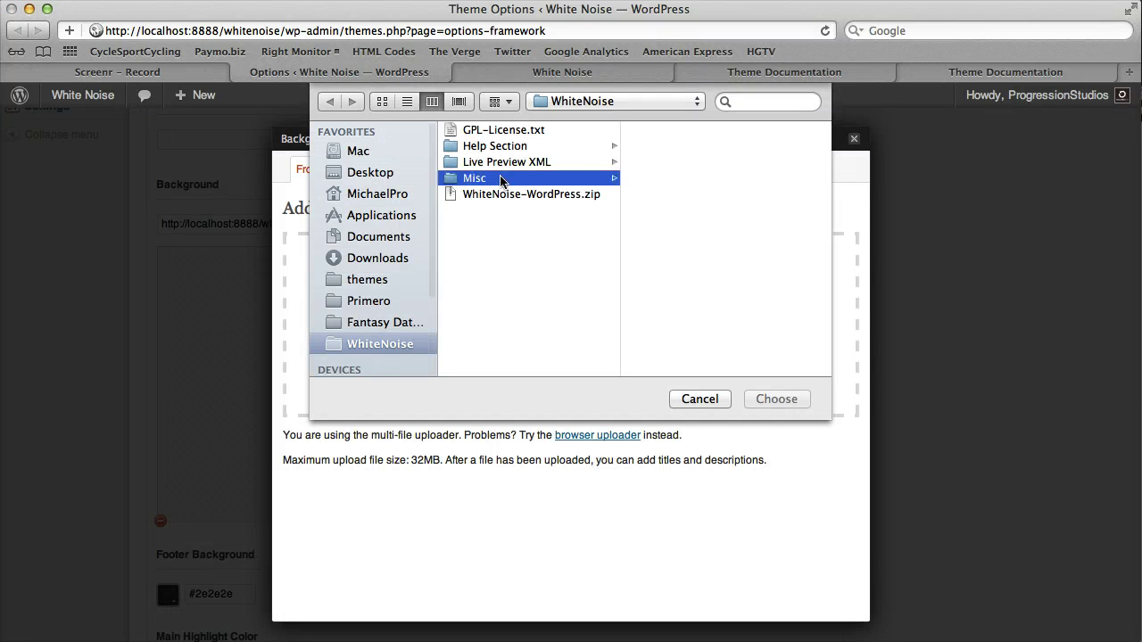
{"action": "left_click", "coordinate": [703, 130]}
{"action": "left_click", "coordinate": [723, 132]}
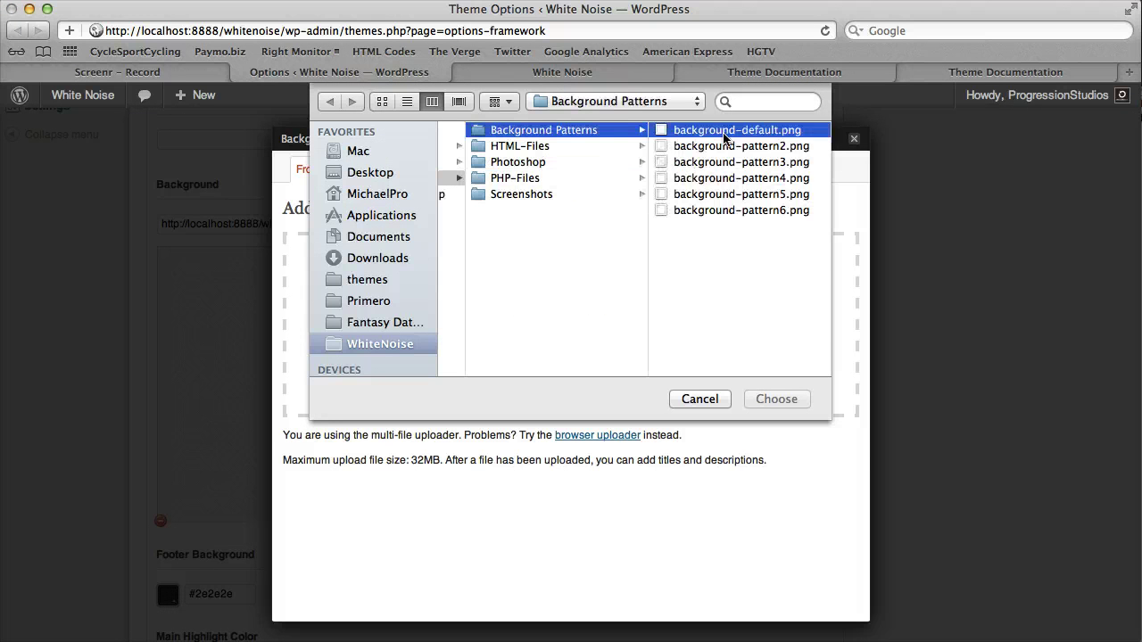
{"action": "key", "text": "Down"}
{"action": "key", "text": "Down"}
{"action": "key", "text": "Down"}
{"action": "key", "text": "Down"}
{"action": "key", "text": "Down"}
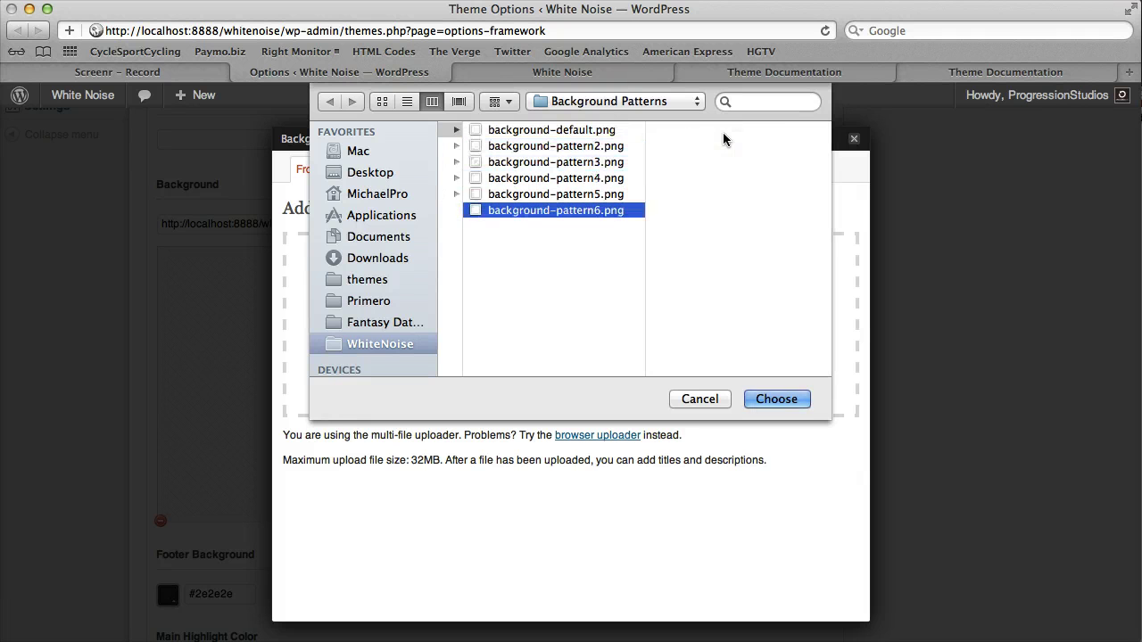
{"action": "key", "text": "Up"}
{"action": "key", "text": "Up"}
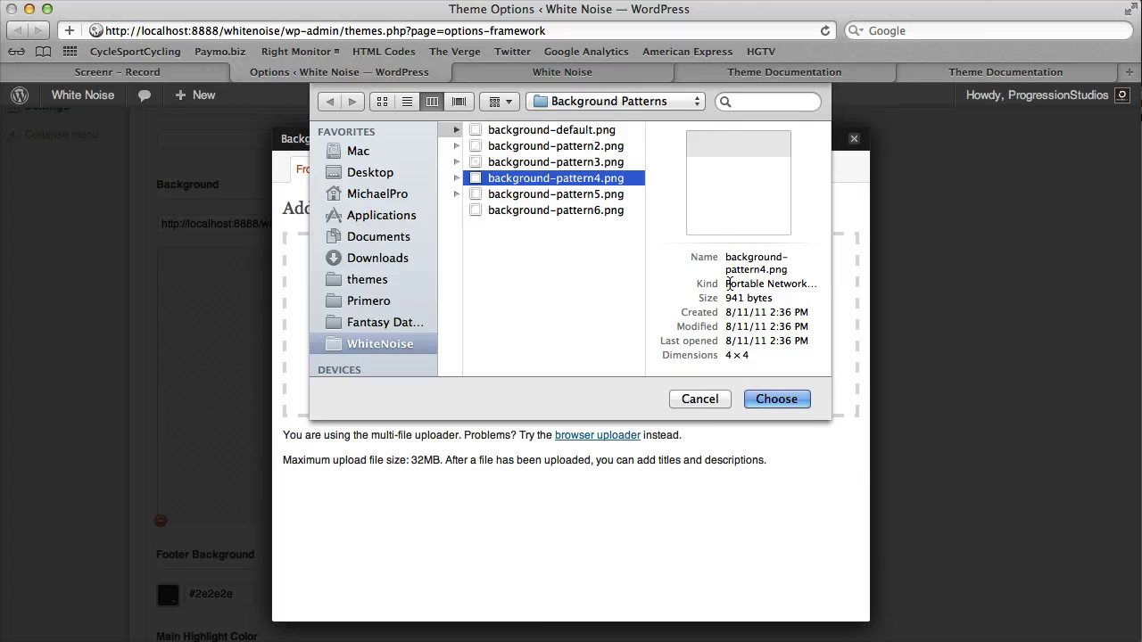
{"action": "left_click", "coordinate": [711, 398]}
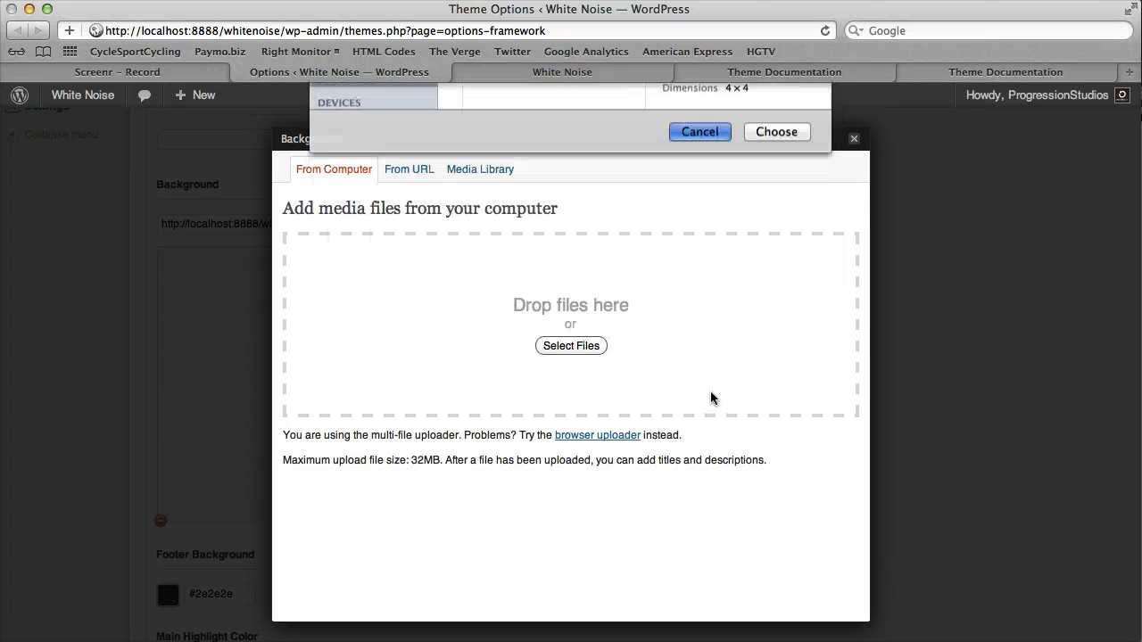
{"action": "left_click", "coordinate": [854, 138]}
- Review the colour options and point out Helvetica body font and BebasNeueRegular heading font
{"action": "scroll", "coordinate": [898, 349], "scroll_direction": "down", "scroll_amount": 4}
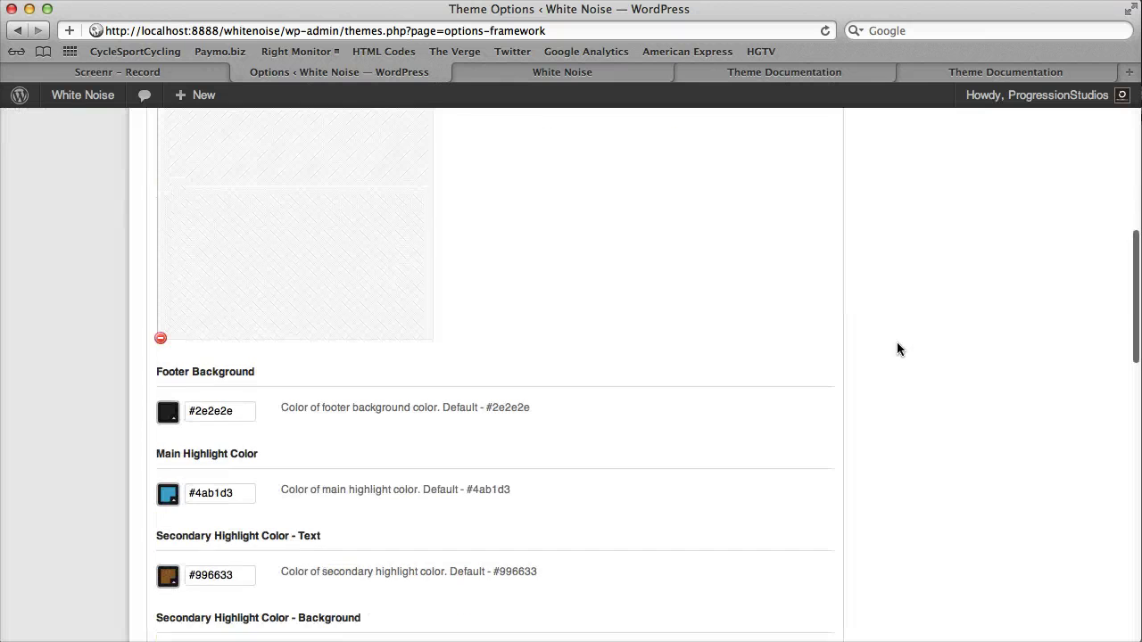
{"action": "scroll", "coordinate": [393, 369], "scroll_direction": "up", "scroll_amount": 8}
{"action": "scroll", "coordinate": [393, 369], "scroll_direction": "down", "scroll_amount": 7}
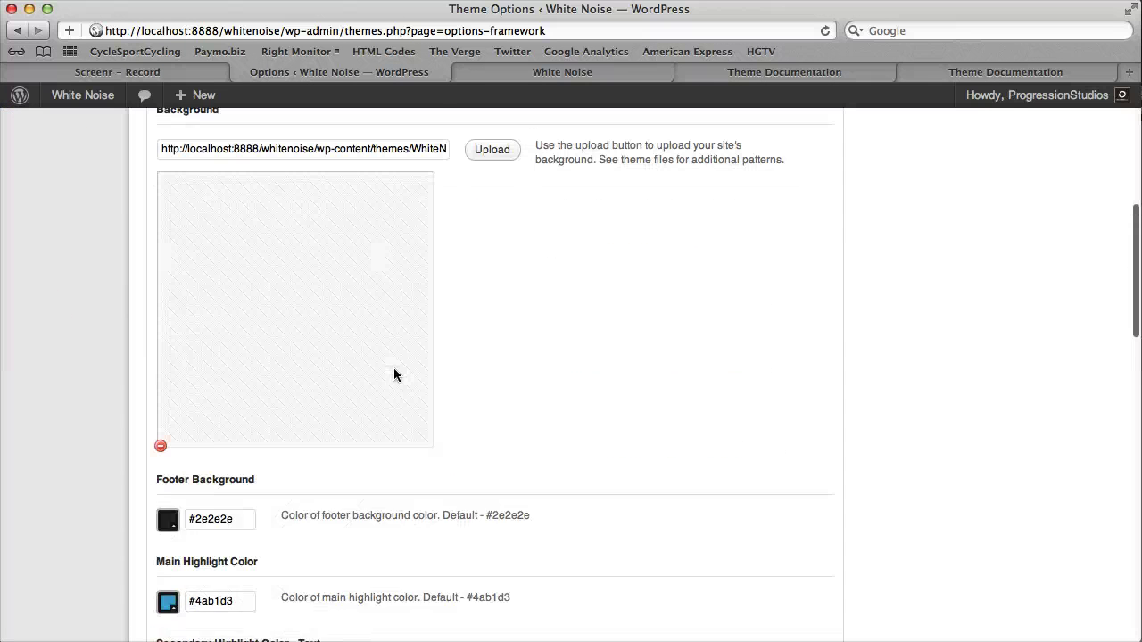
{"action": "scroll", "coordinate": [224, 472], "scroll_direction": "down", "scroll_amount": 3}
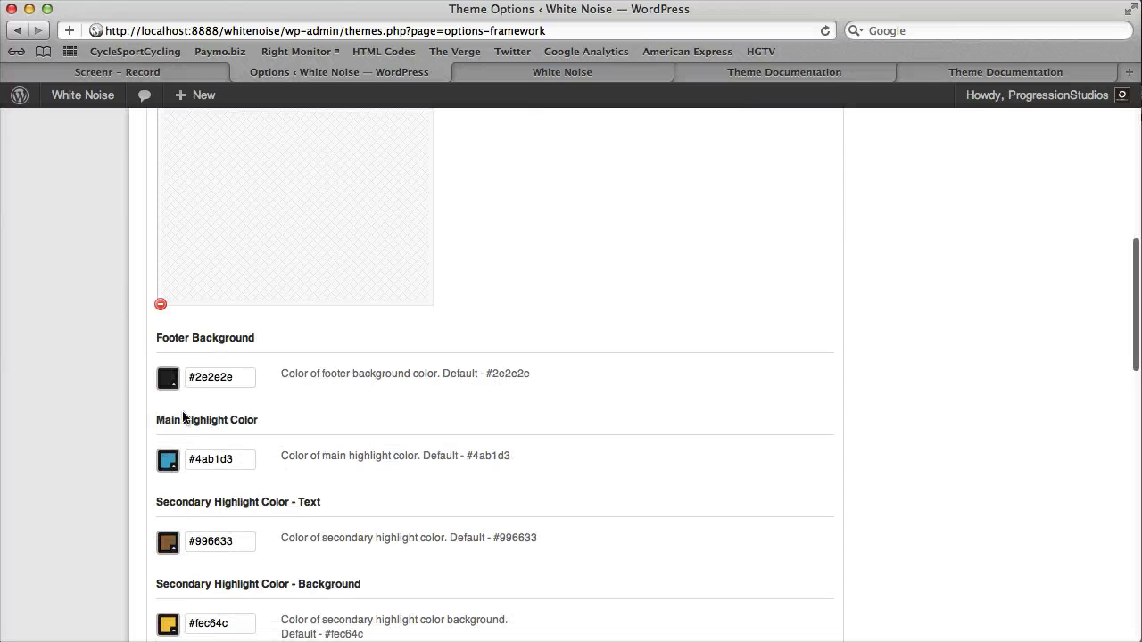
{"action": "scroll", "coordinate": [174, 476], "scroll_direction": "down", "scroll_amount": 4}
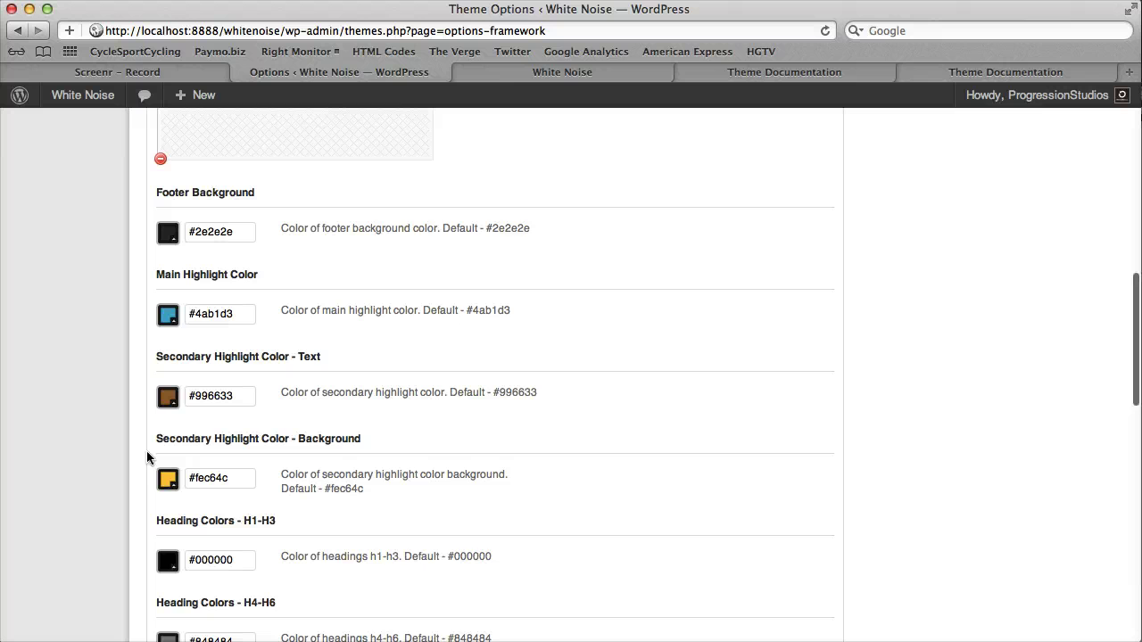
{"action": "scroll", "coordinate": [344, 387], "scroll_direction": "down", "scroll_amount": 7}
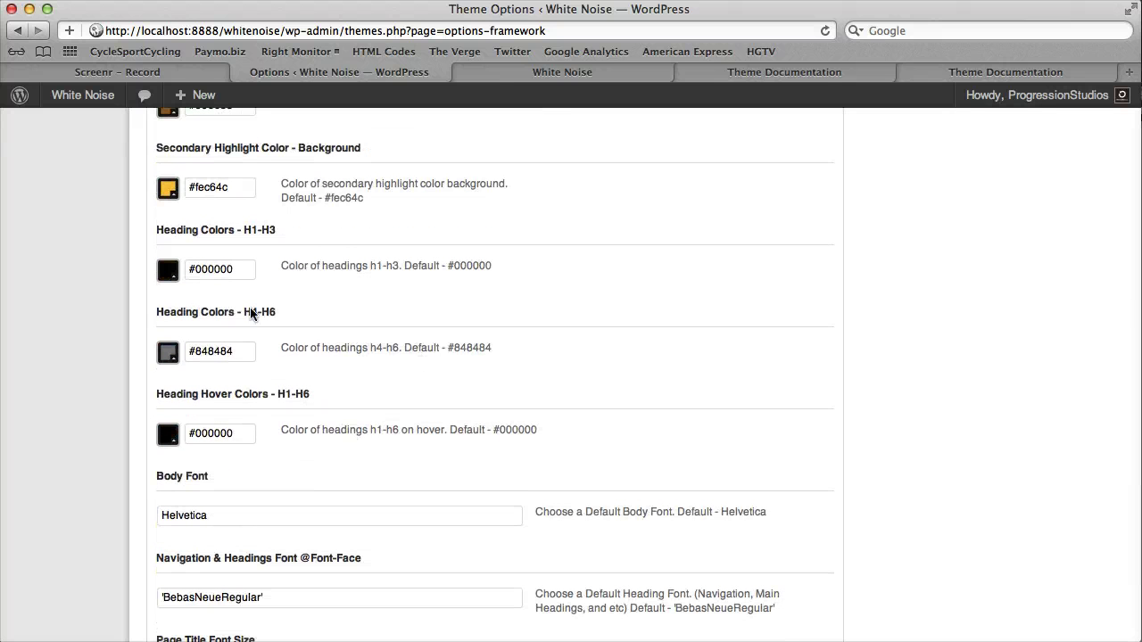
{"action": "scroll", "coordinate": [351, 341], "scroll_direction": "down", "scroll_amount": 5}
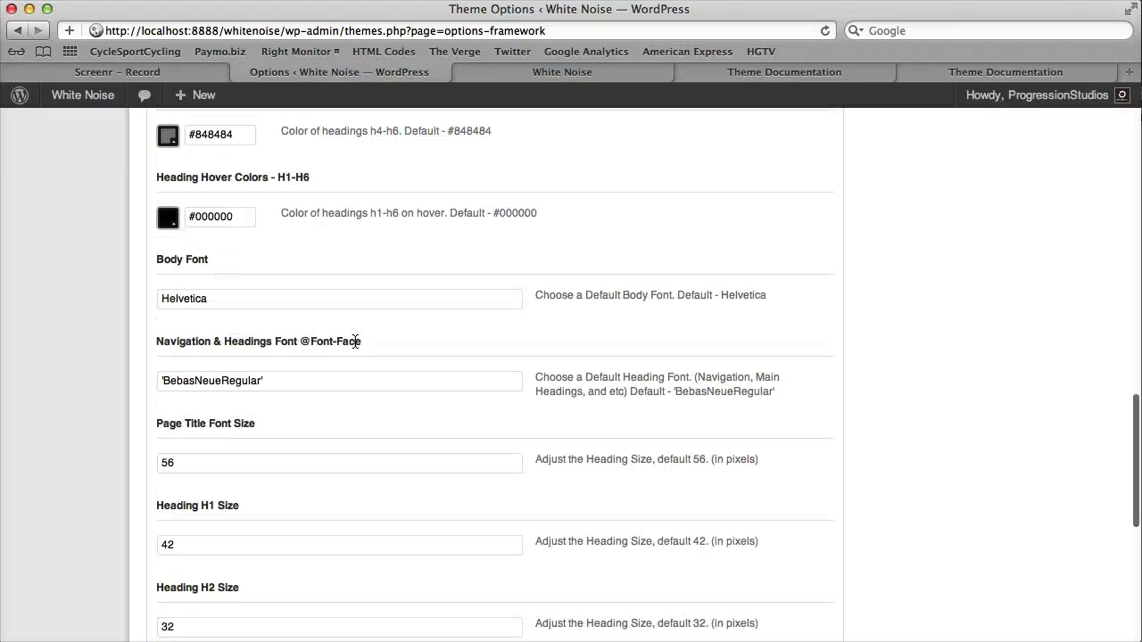
{"action": "left_click_drag", "start_coordinate": [160, 298], "coordinate": [279, 299]}
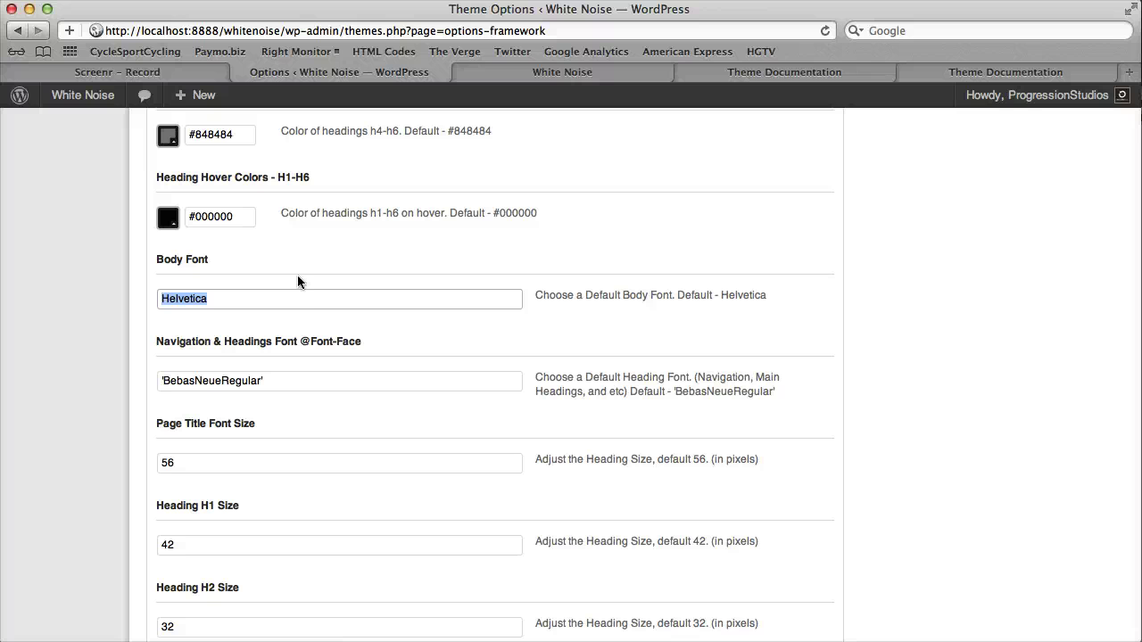
{"action": "left_click_drag", "start_coordinate": [164, 380], "coordinate": [311, 379]}
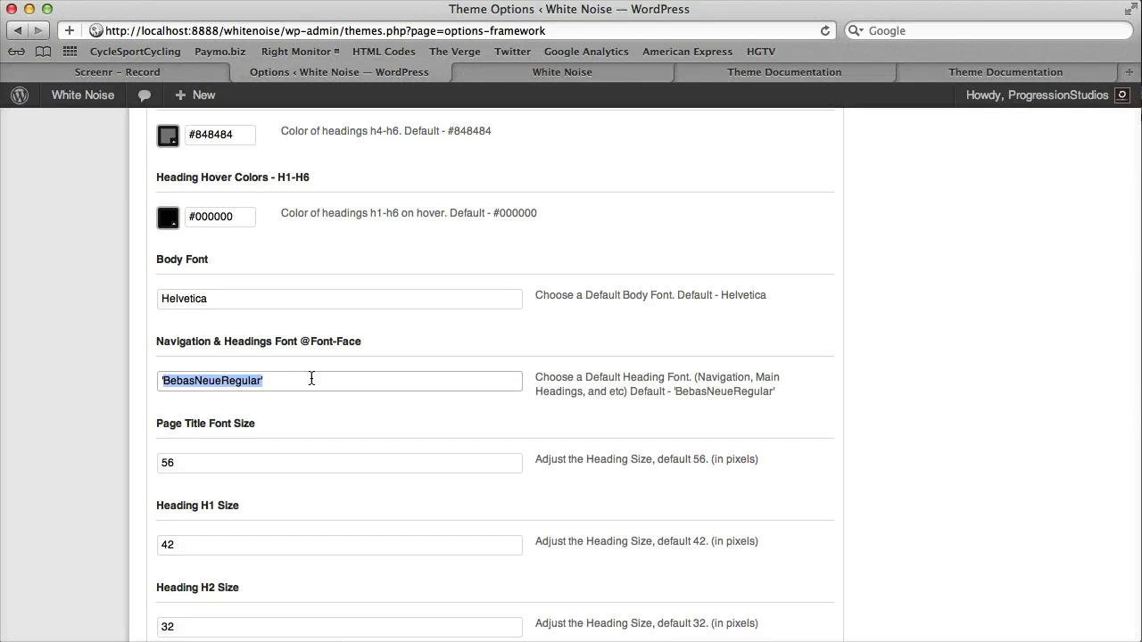
{"action": "left_click", "coordinate": [336, 375]}
- Review heading sizes from 56 down to 18 pixels, then scroll back up
{"action": "scroll", "coordinate": [137, 279], "scroll_direction": "down", "scroll_amount": 1}
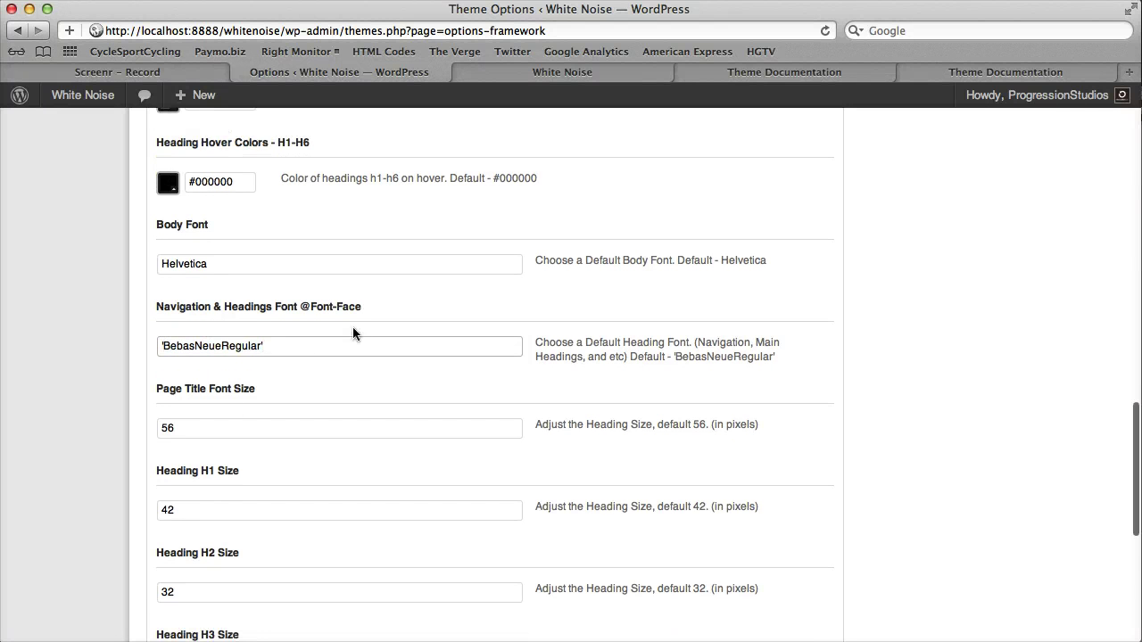
{"action": "scroll", "coordinate": [140, 312], "scroll_direction": "down", "scroll_amount": 5}
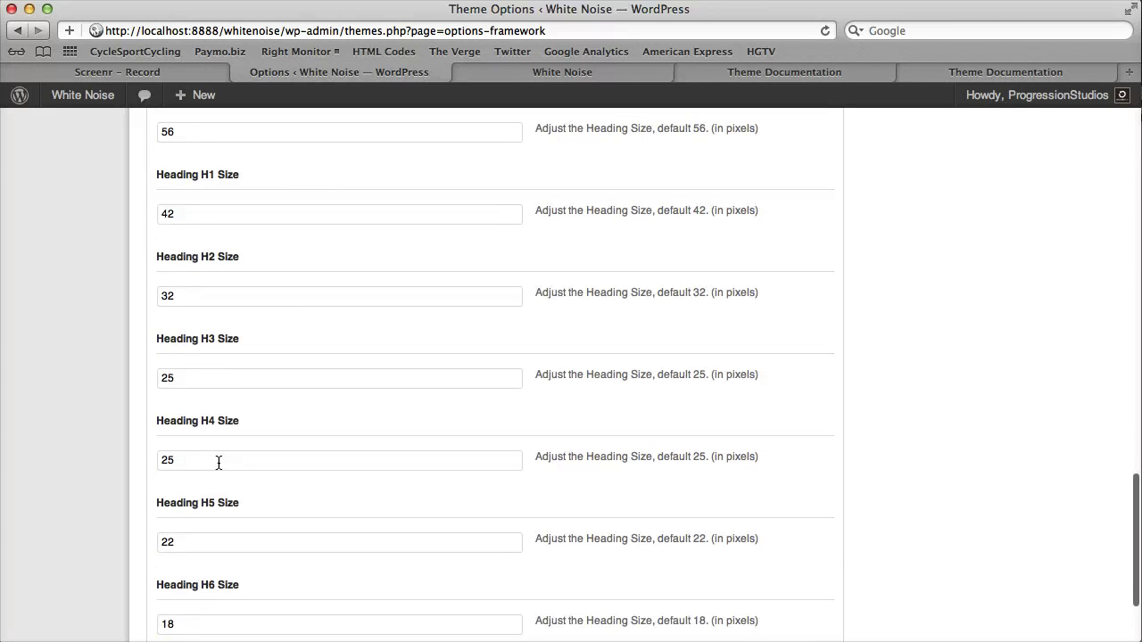
{"action": "scroll", "coordinate": [219, 462], "scroll_direction": "down", "scroll_amount": 3}
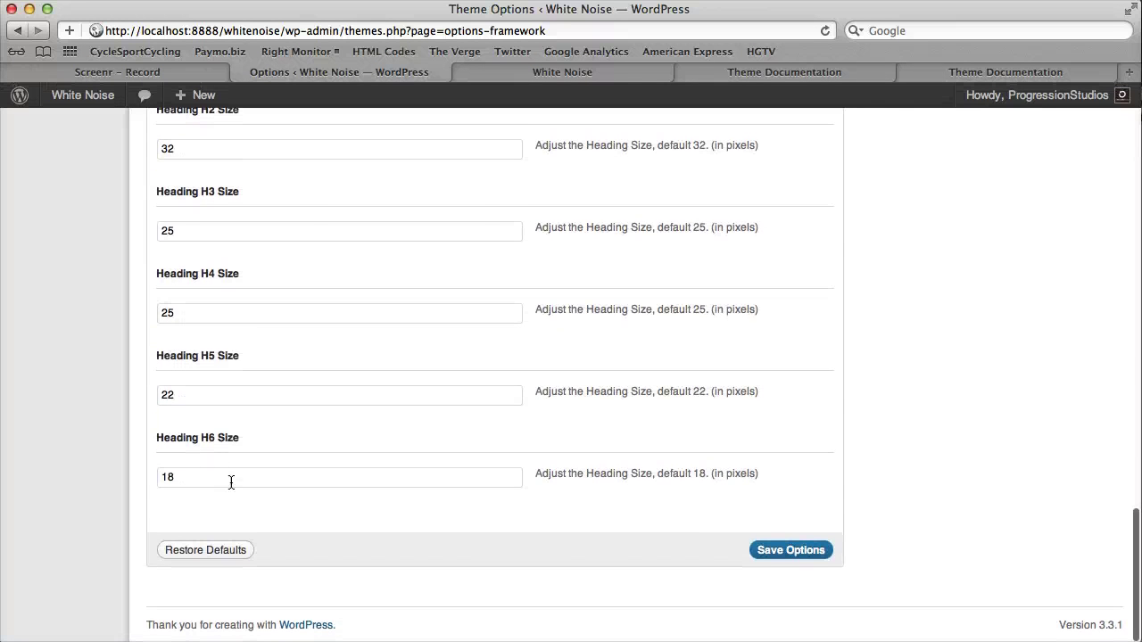
{"action": "scroll", "coordinate": [227, 477], "scroll_direction": "up", "scroll_amount": 15}
{"action": "scroll", "coordinate": [232, 483], "scroll_direction": "up", "scroll_amount": 3}
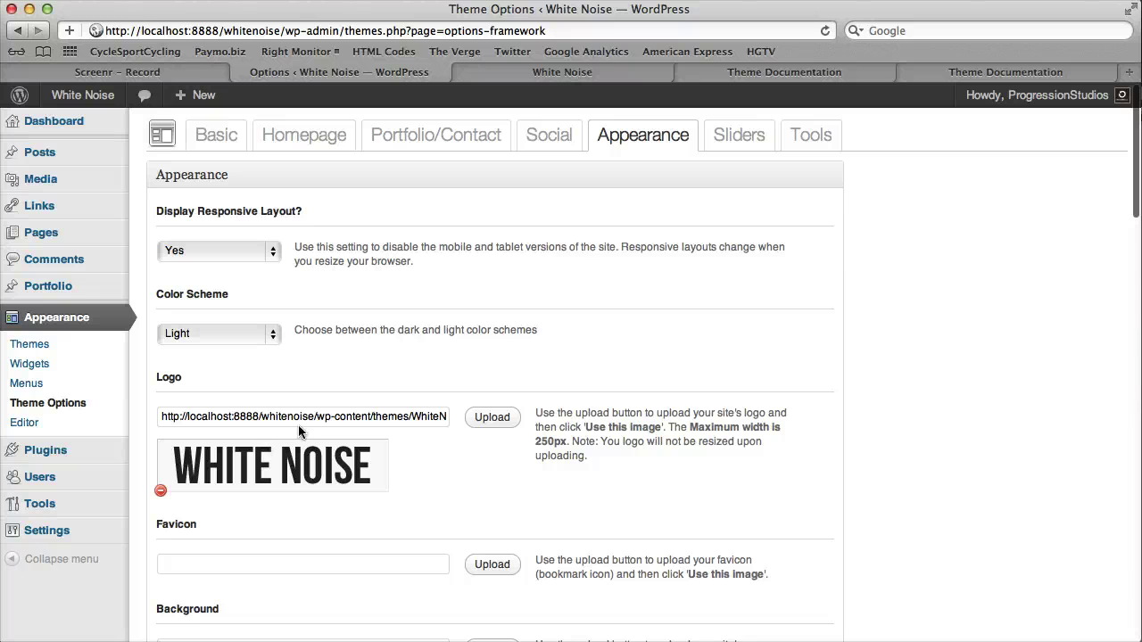
{"action": "left_click", "coordinate": [737, 136]}
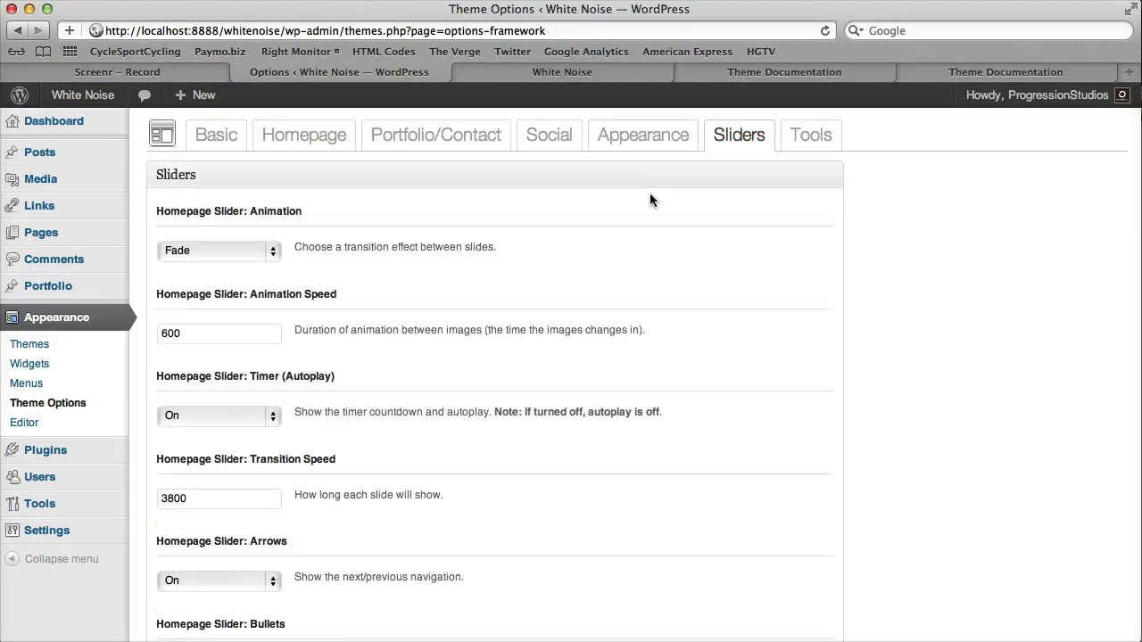
{"action": "scroll", "coordinate": [580, 312], "scroll_direction": "down", "scroll_amount": 3}
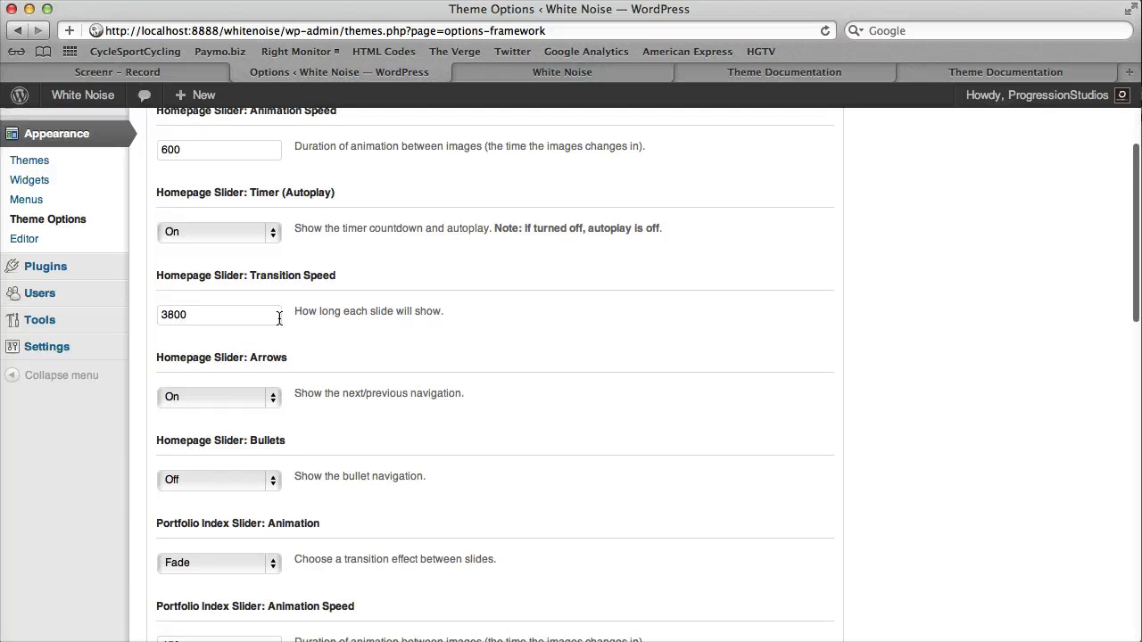
{"action": "scroll", "coordinate": [187, 378], "scroll_direction": "down", "scroll_amount": 5}
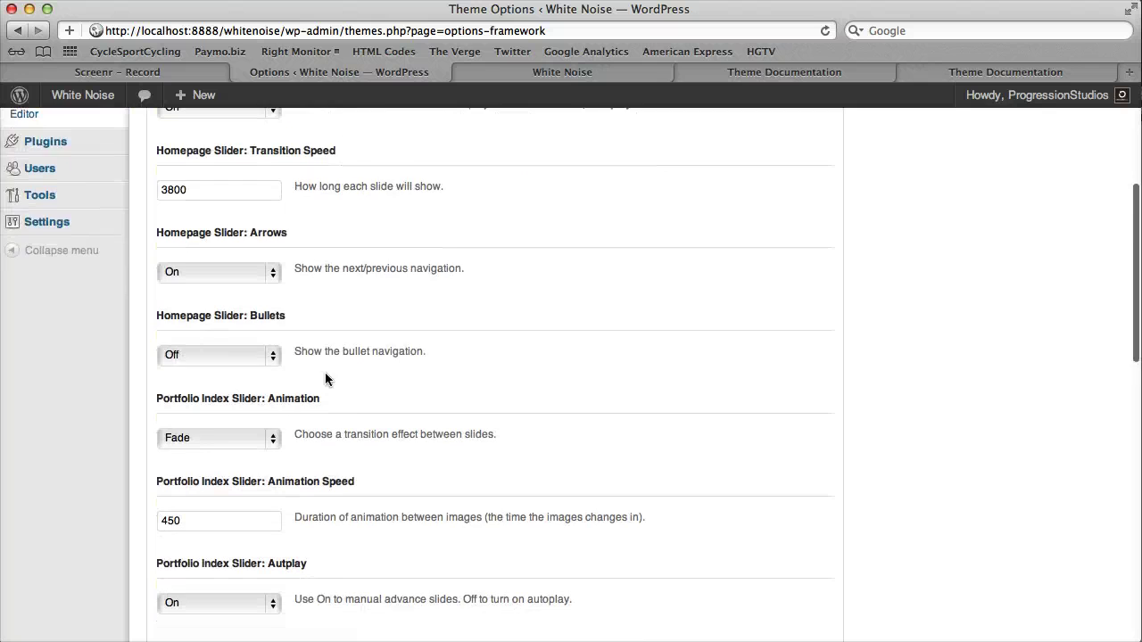
{"action": "scroll", "coordinate": [349, 316], "scroll_direction": "down", "scroll_amount": 3}
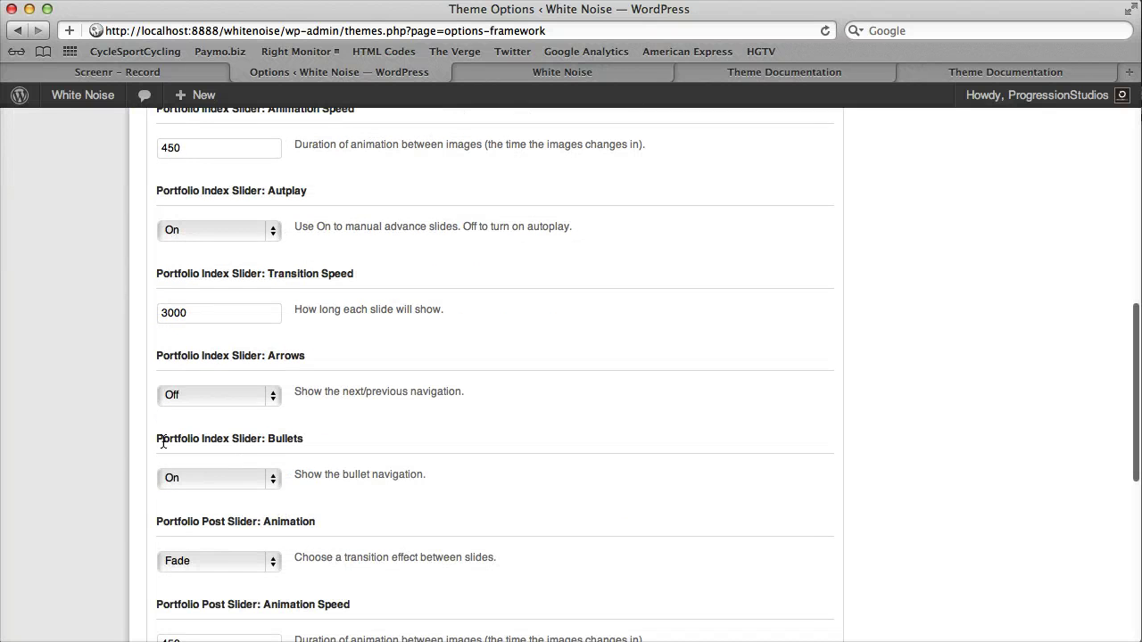
{"action": "left_click_drag", "start_coordinate": [157, 440], "coordinate": [280, 451]}
{"action": "scroll", "coordinate": [215, 438], "scroll_direction": "down", "scroll_amount": 3}
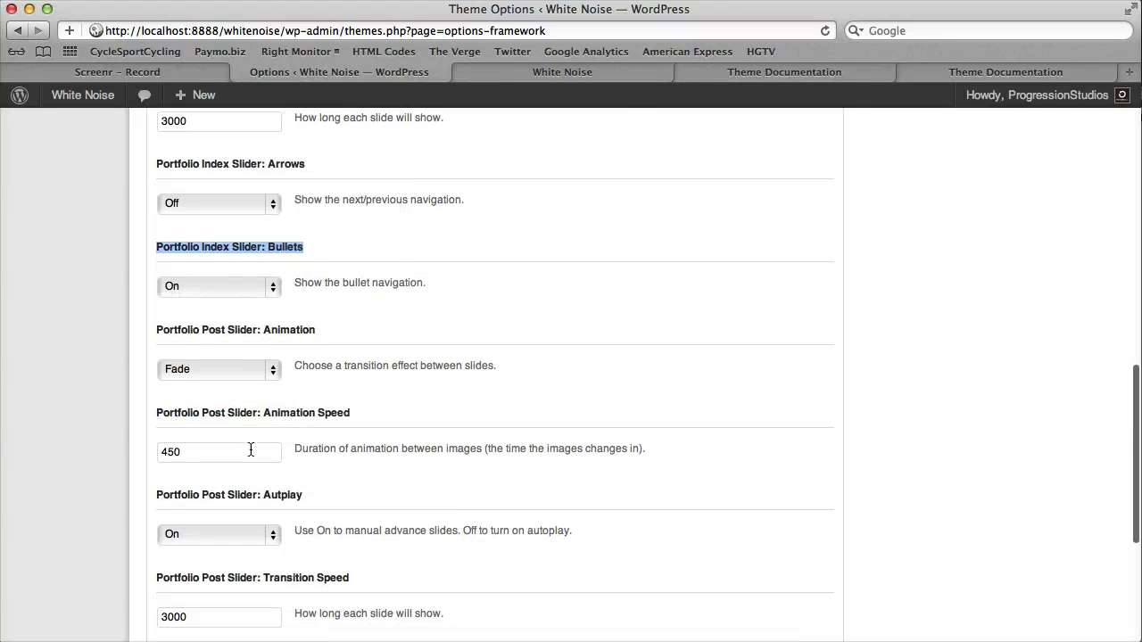
{"action": "scroll", "coordinate": [250, 451], "scroll_direction": "down", "scroll_amount": 2}
{"action": "scroll", "coordinate": [440, 438], "scroll_direction": "down", "scroll_amount": 2}
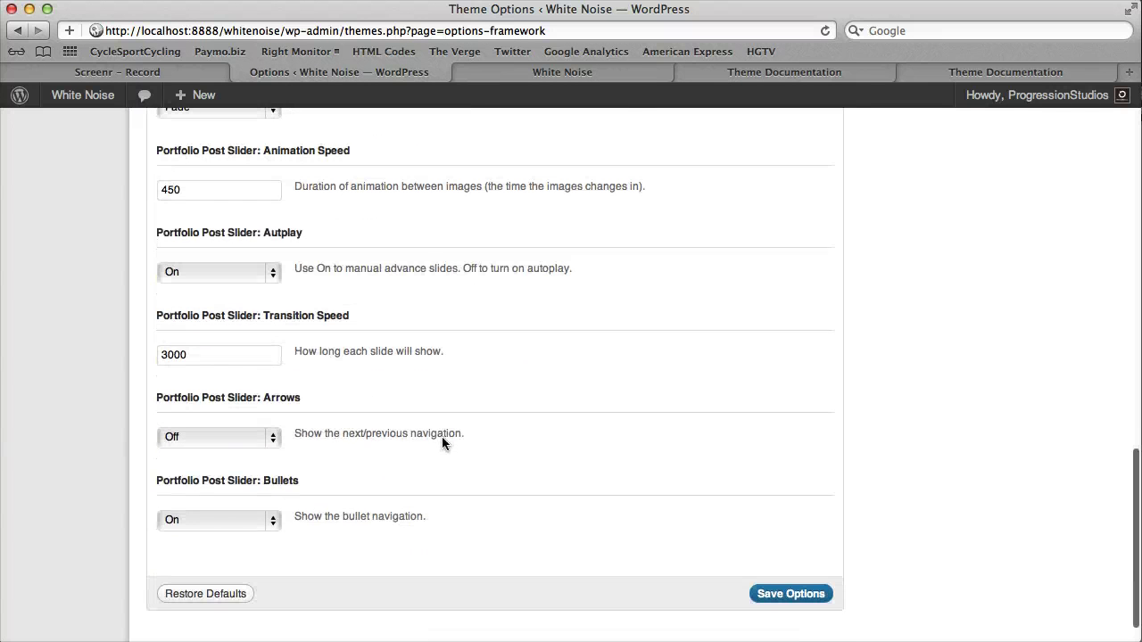
{"action": "scroll", "coordinate": [442, 436], "scroll_direction": "up", "scroll_amount": 10}
{"action": "scroll", "coordinate": [442, 436], "scroll_direction": "up", "scroll_amount": 3}
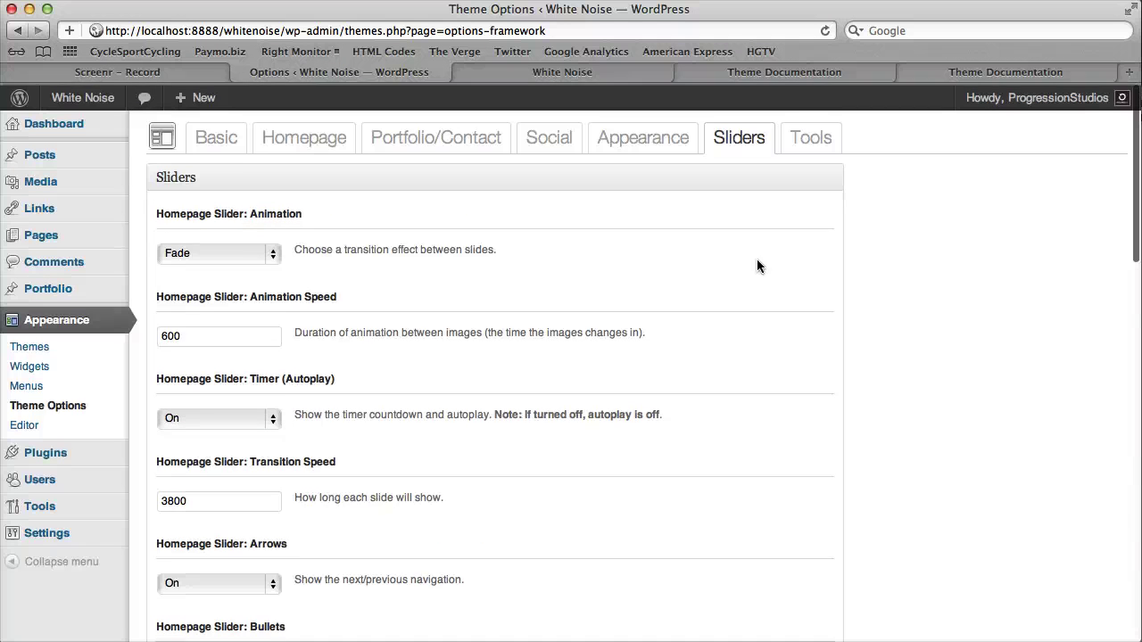
- Switch to Tools settings and point out the homepage title and description fields
{"action": "left_click", "coordinate": [817, 137]}
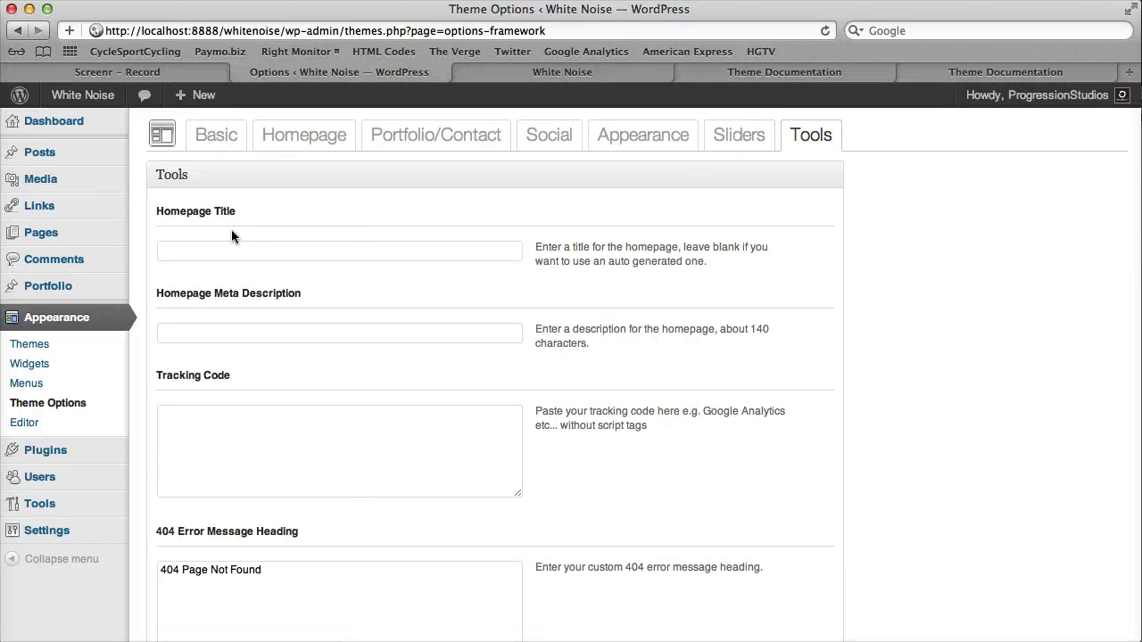
{"action": "mouse_move", "coordinate": [164, 211]}
{"action": "left_mouse_down"}
{"action": "mouse_move", "coordinate": [336, 283]}
{"action": "mouse_move", "coordinate": [604, 325]}
{"action": "mouse_move", "coordinate": [632, 351]}
{"action": "mouse_move", "coordinate": [237, 199]}
{"action": "mouse_move", "coordinate": [176, 209]}
{"action": "left_mouse_up"}
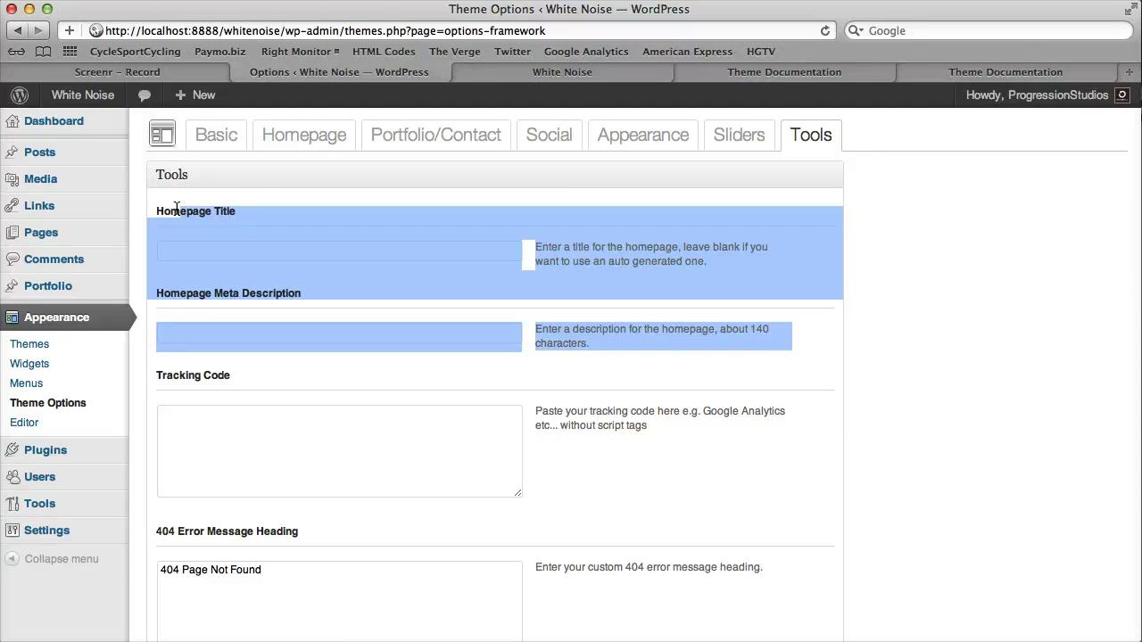
{"action": "left_click", "coordinate": [175, 209]}
{"action": "left_click_drag", "start_coordinate": [157, 213], "coordinate": [193, 194]}
{"action": "left_click", "coordinate": [165, 211]}
- Point out the empty Tracking Code, Custom CSS and Custom Javascript boxes
{"action": "scroll", "coordinate": [558, 279], "scroll_direction": "down", "scroll_amount": 3}
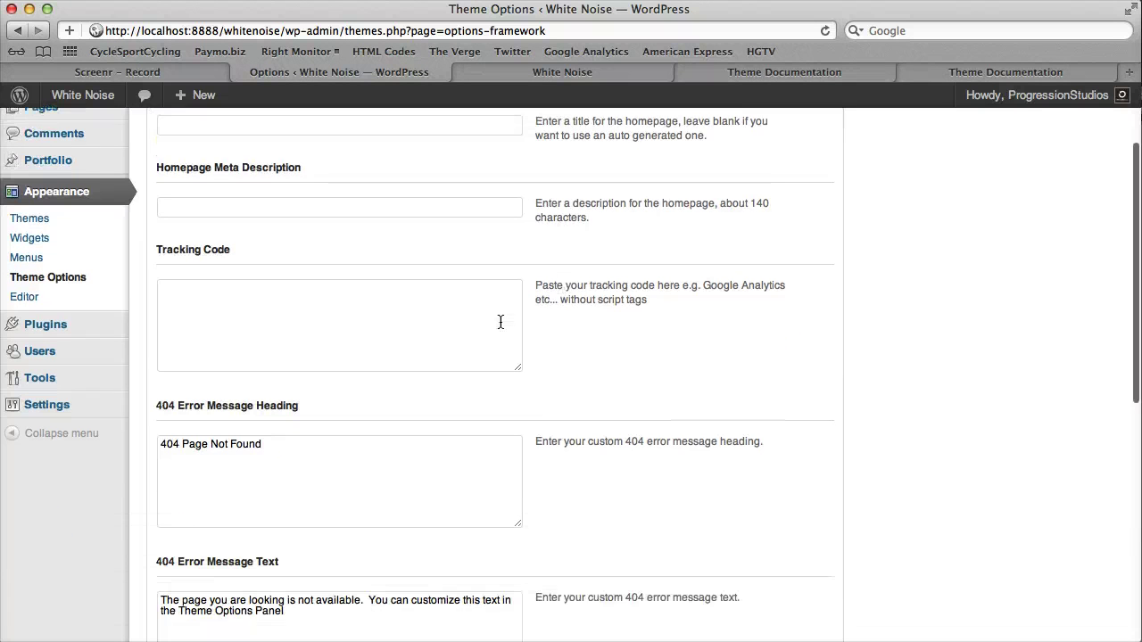
{"action": "left_click", "coordinate": [265, 290]}
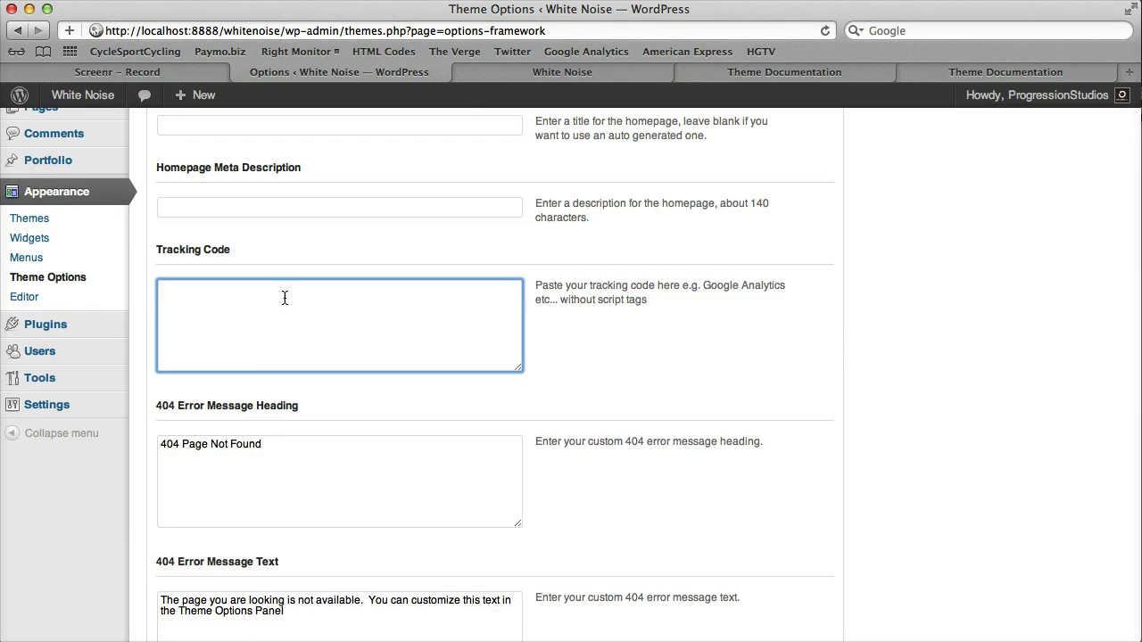
{"action": "scroll", "coordinate": [348, 302], "scroll_direction": "down", "scroll_amount": 4}
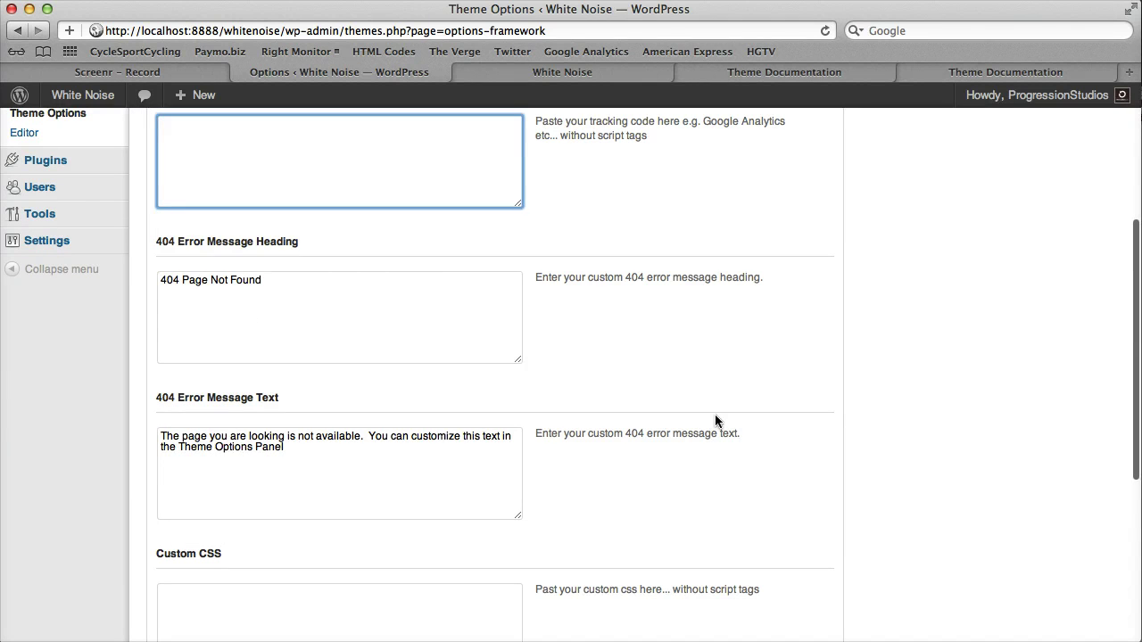
{"action": "scroll", "coordinate": [767, 470], "scroll_direction": "down", "scroll_amount": 8}
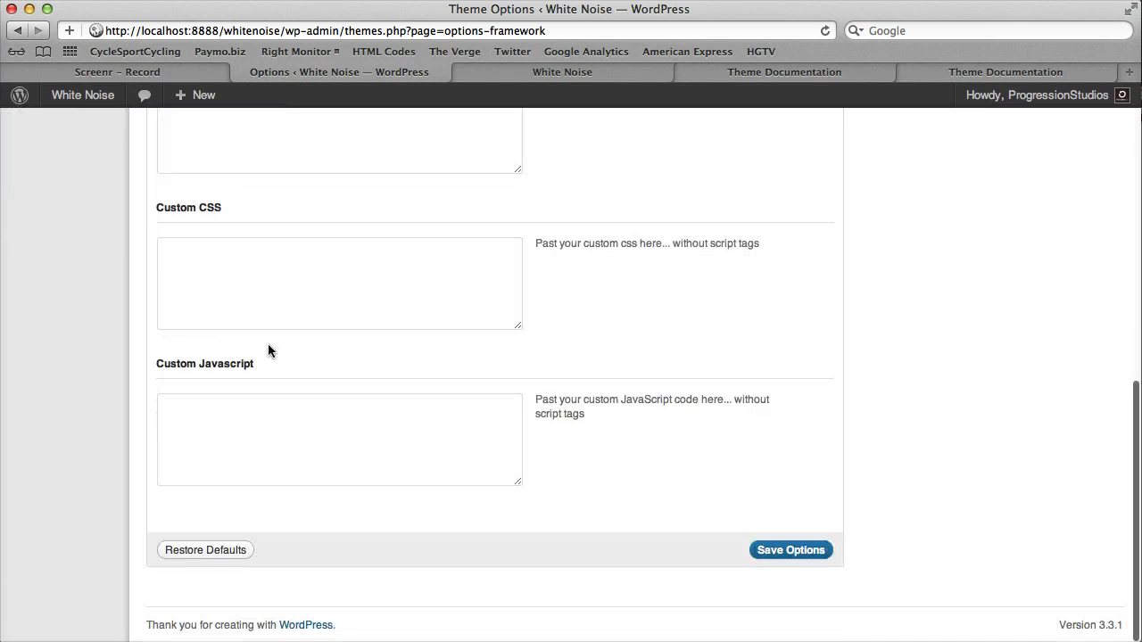
{"action": "left_click", "coordinate": [266, 290]}
{"action": "left_click", "coordinate": [276, 459]}
{"action": "left_click", "coordinate": [217, 288]}
{"action": "left_click", "coordinate": [267, 464]}
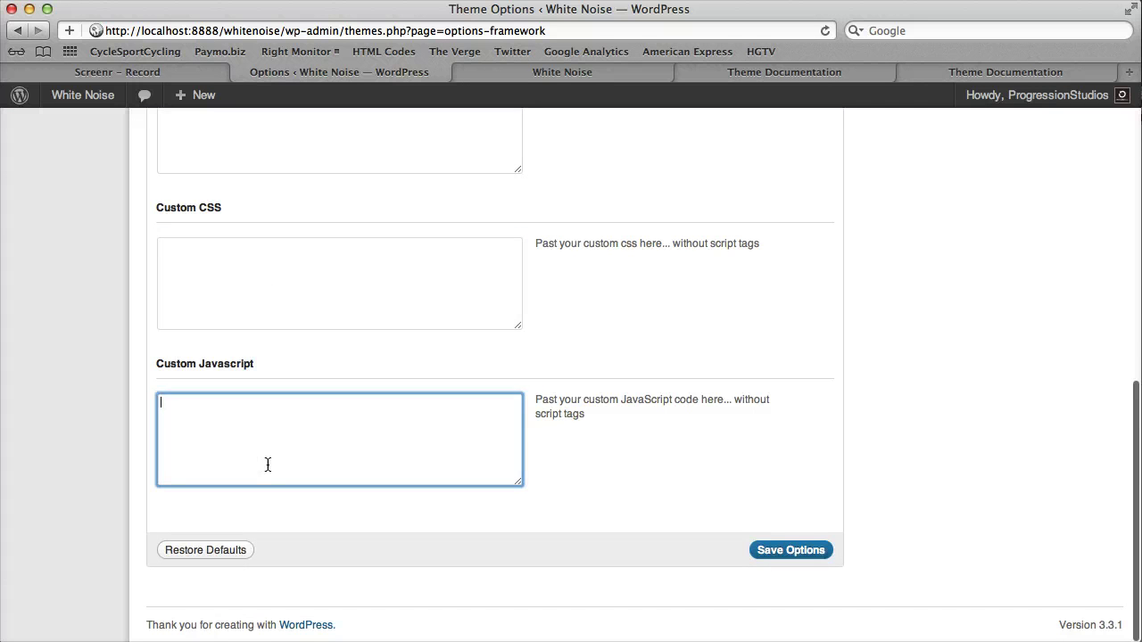
{"action": "left_click", "coordinate": [286, 275]}
{"action": "scroll", "coordinate": [486, 501], "scroll_direction": "up", "scroll_amount": 15}
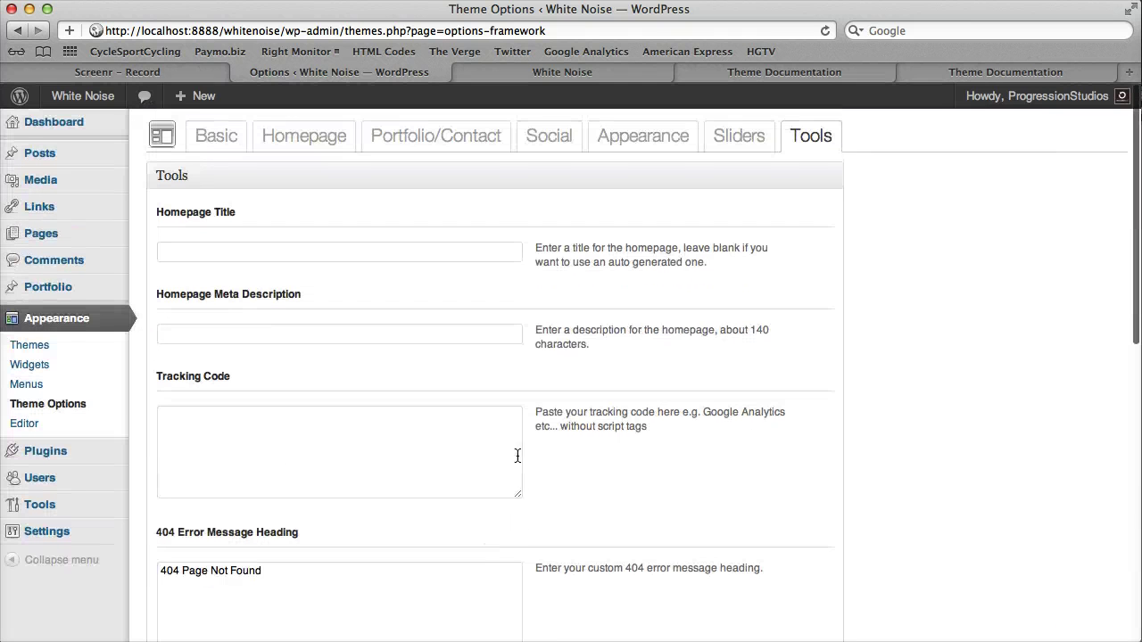
- Return to the Basic tab, click the Footer Text box, and scroll through the options
{"action": "left_click", "coordinate": [230, 140]}
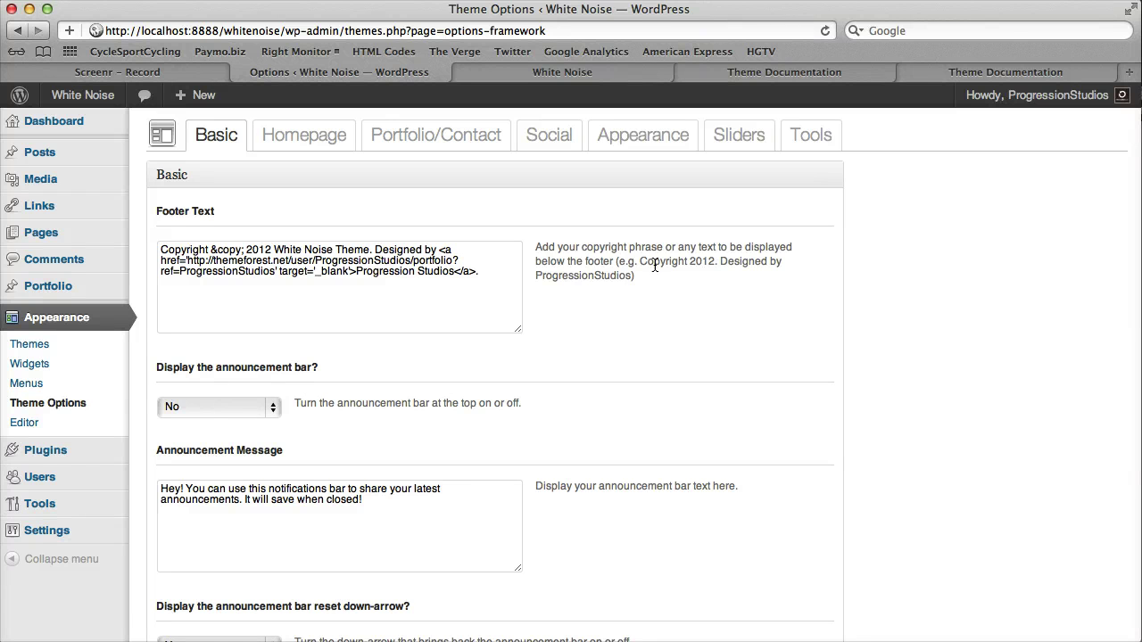
{"action": "left_click", "coordinate": [490, 271]}
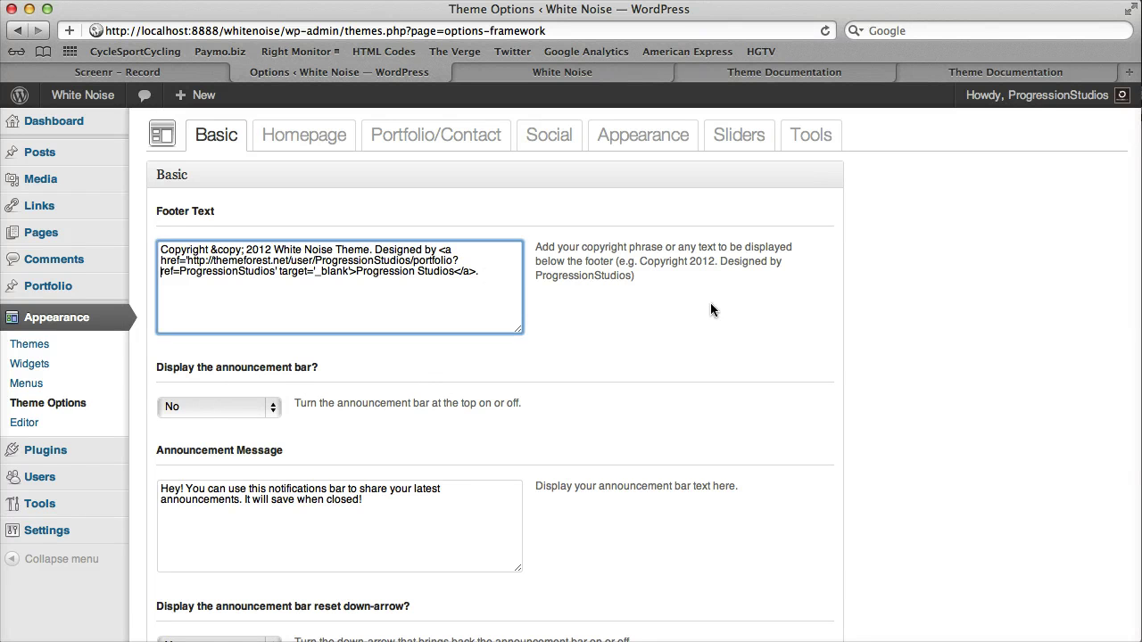
{"action": "left_click", "coordinate": [441, 223]}
{"action": "scroll", "coordinate": [422, 372], "scroll_direction": "down", "scroll_amount": 10}
{"action": "scroll", "coordinate": [510, 476], "scroll_direction": "up", "scroll_amount": 10}
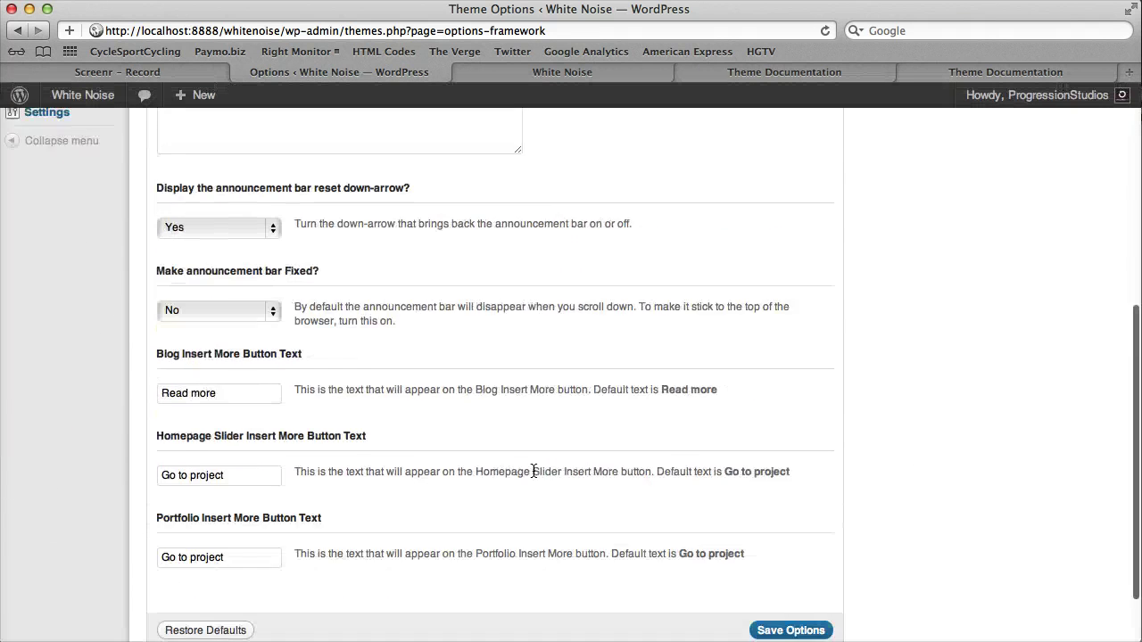